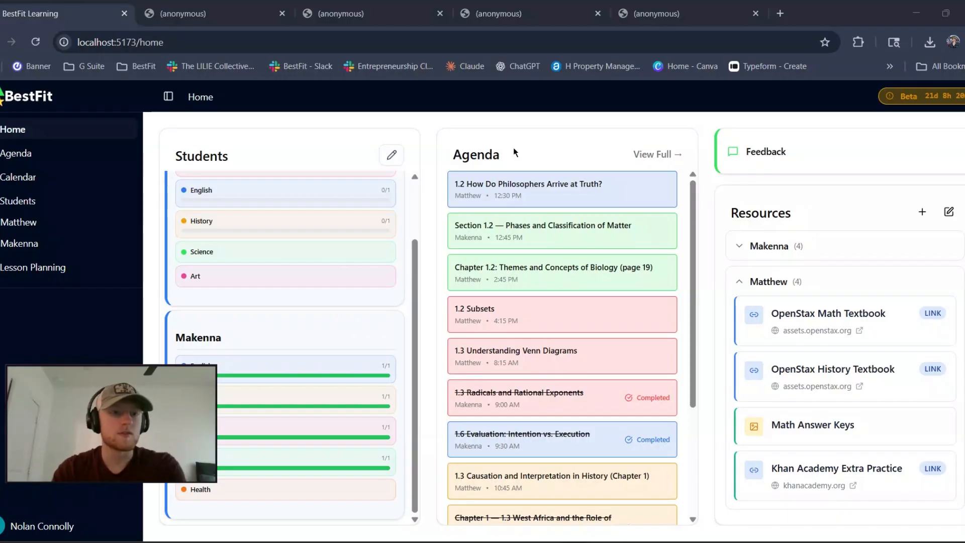
Step: Start adding a new student to the Students list and enter the student's name
click(391, 155)
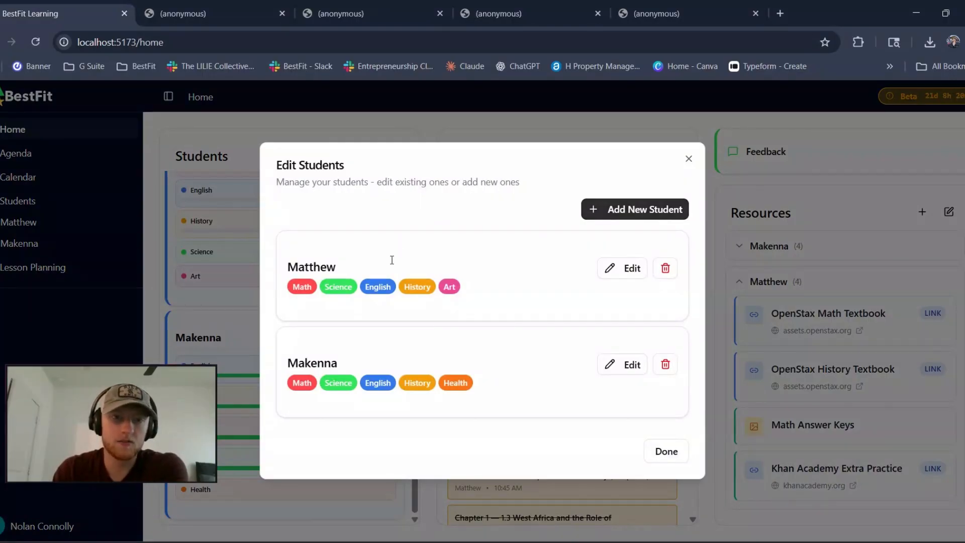
click(414, 263)
text(Nolan)
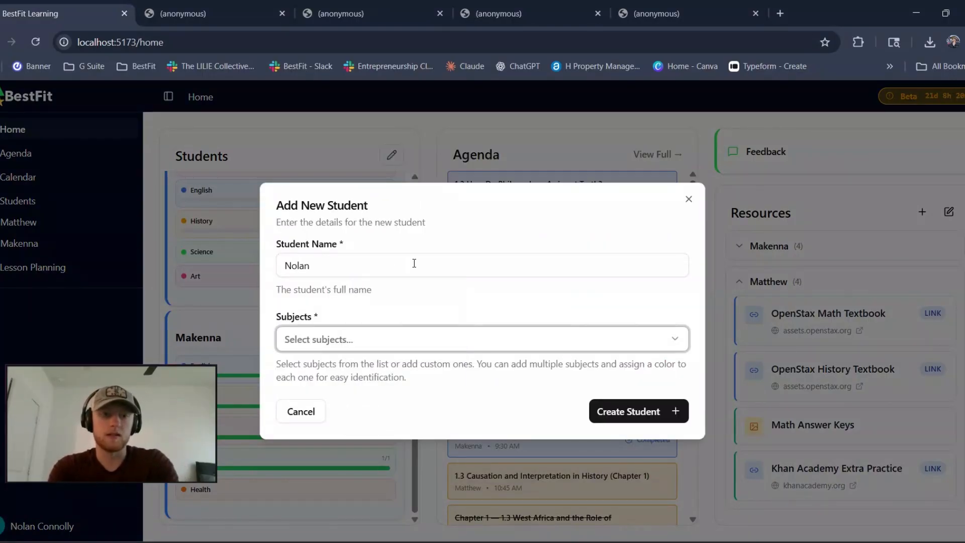
Step: Assign Math, Science, English, History and Geography to the new student and create the student record
click(397, 339)
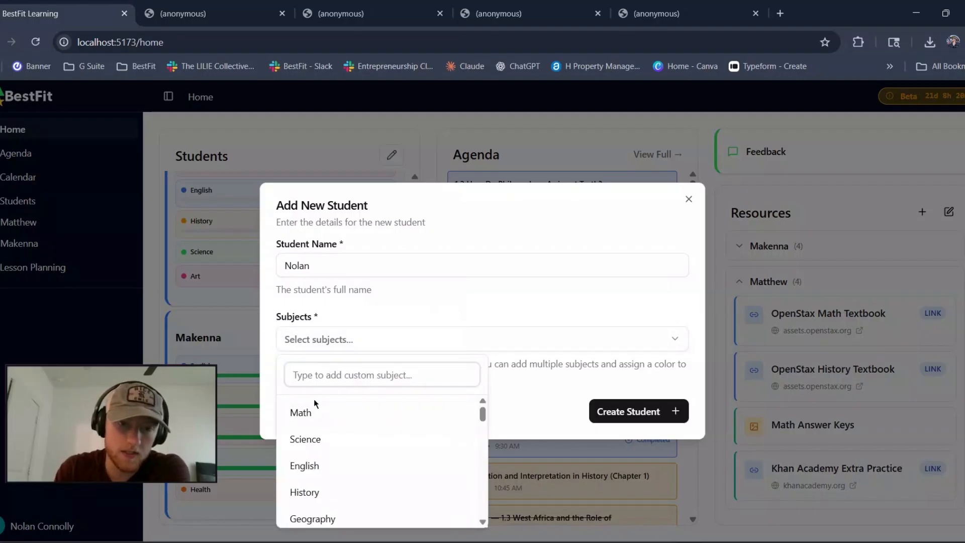
click(315, 411)
click(316, 412)
click(315, 412)
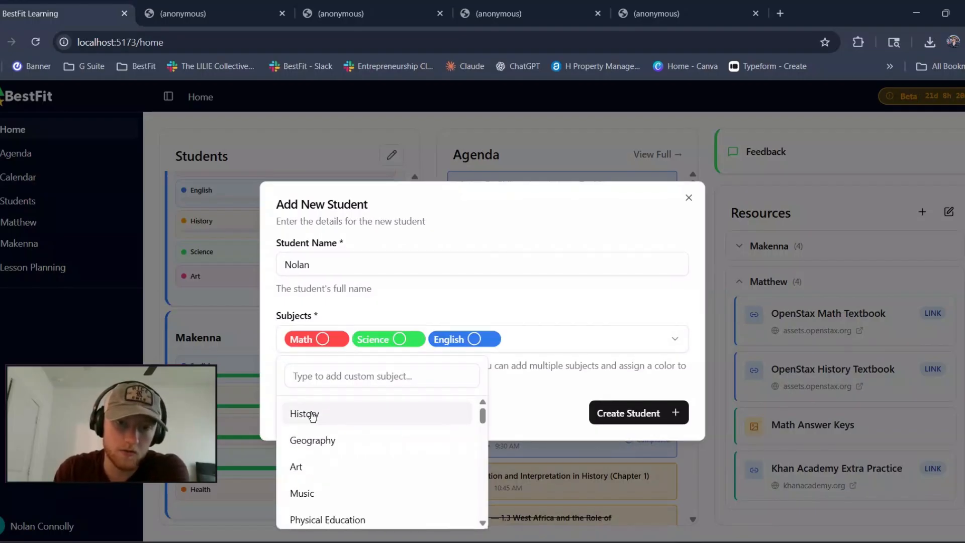
click(316, 412)
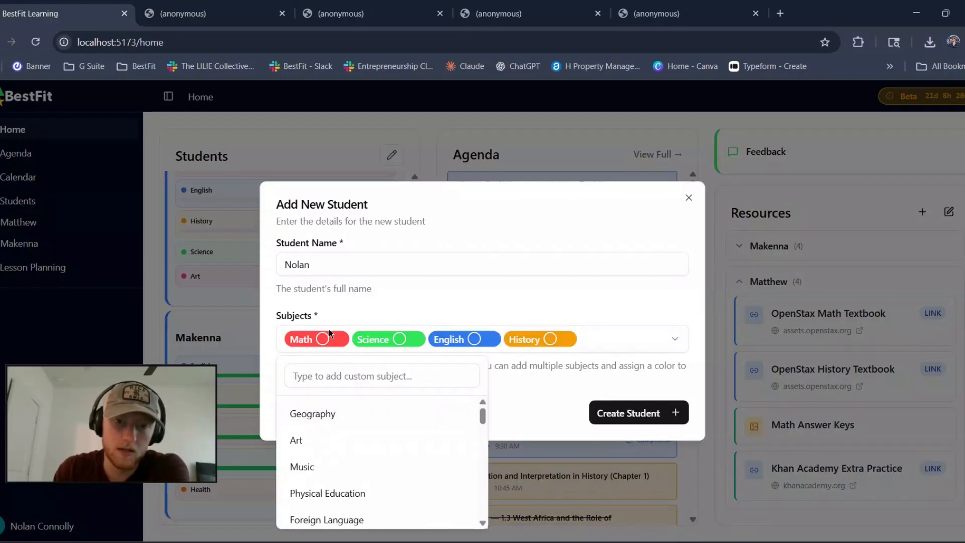
click(304, 413)
click(558, 397)
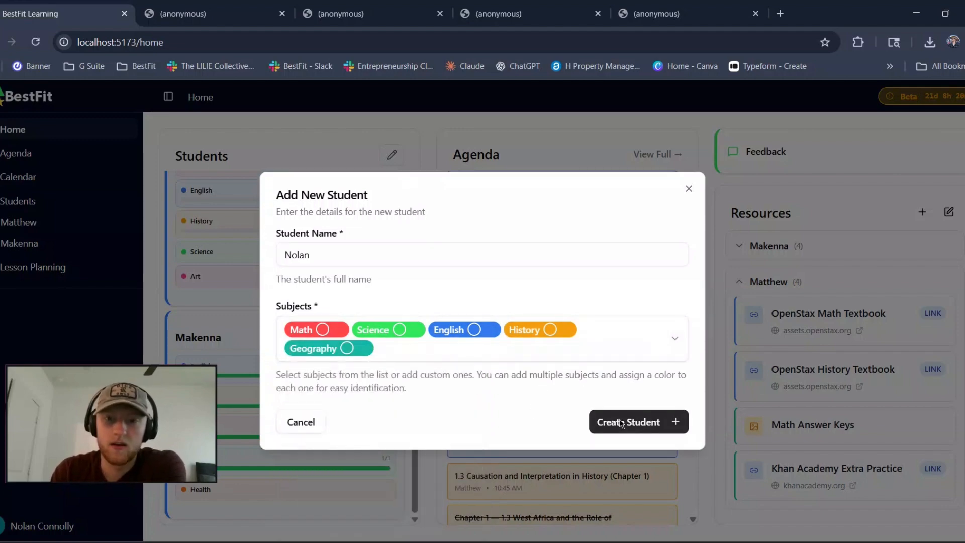
click(636, 420)
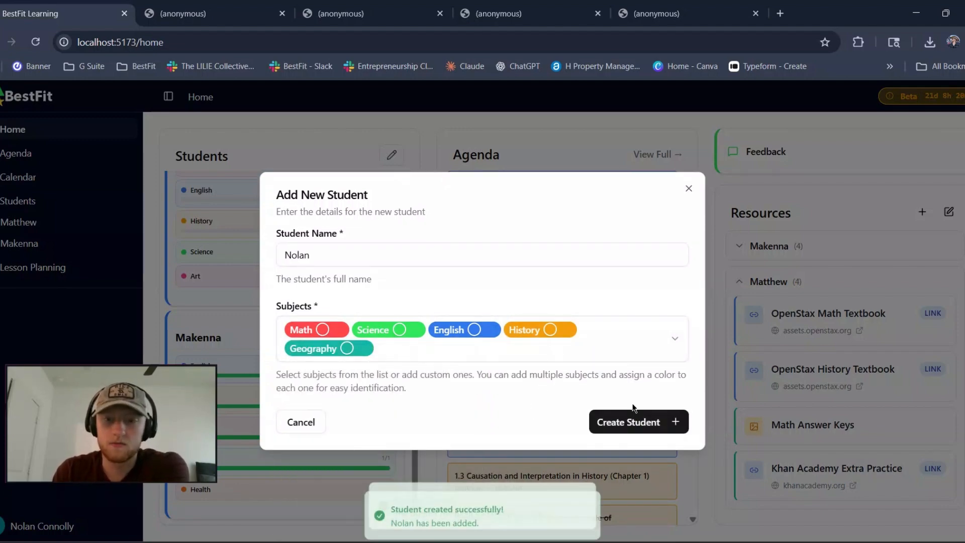
click(676, 118)
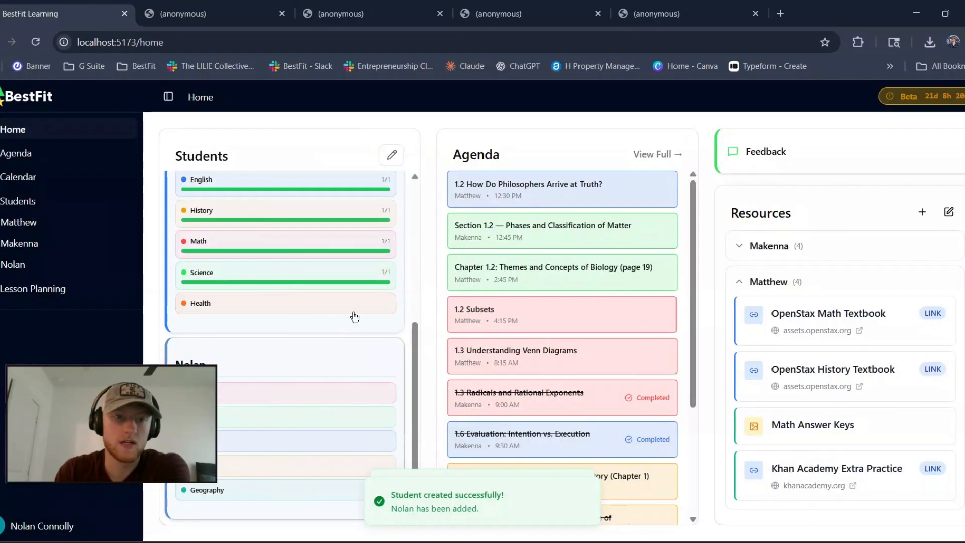
Step: Go to Lesson Planning, look over the students' existing lesson plans and collapse them
click(32, 294)
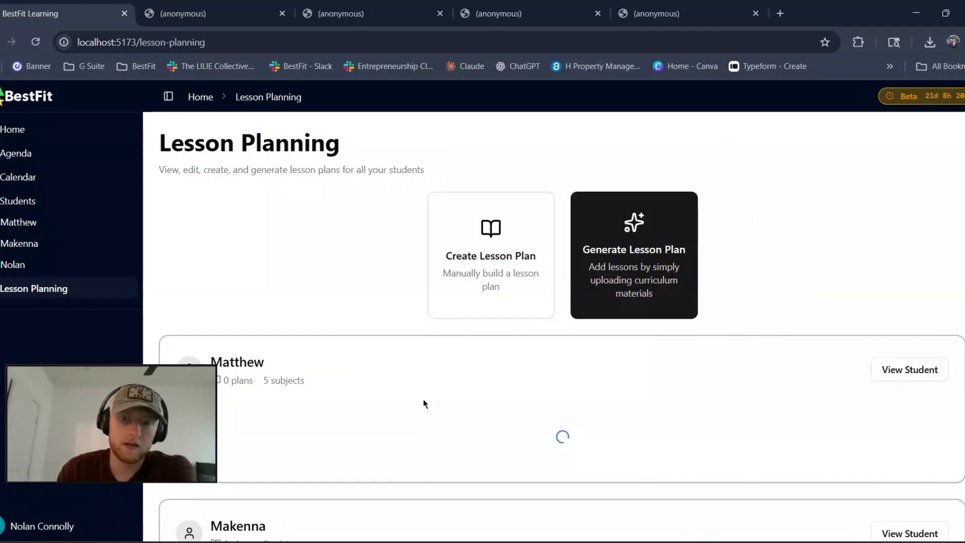
scroll(401, 326, down, 10)
scroll(442, 390, up, 10)
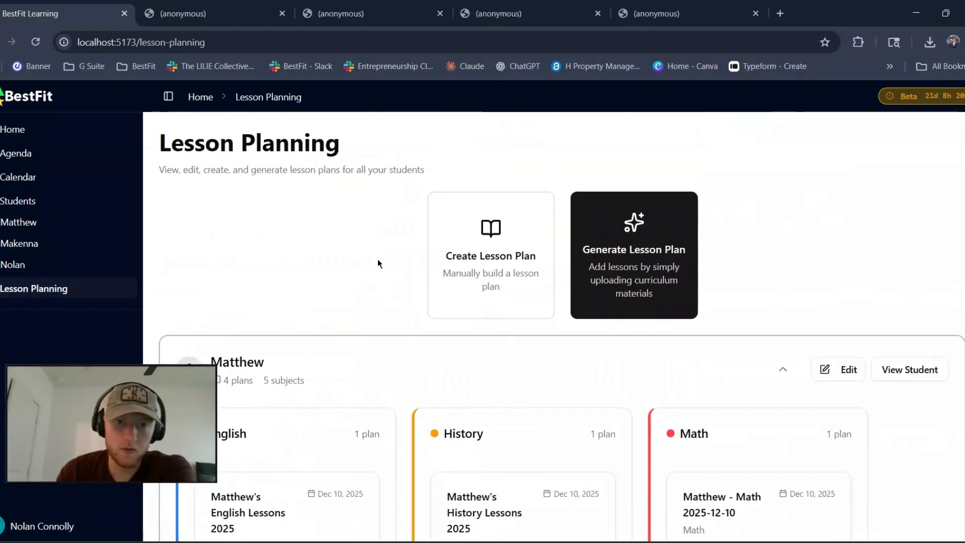
click(384, 375)
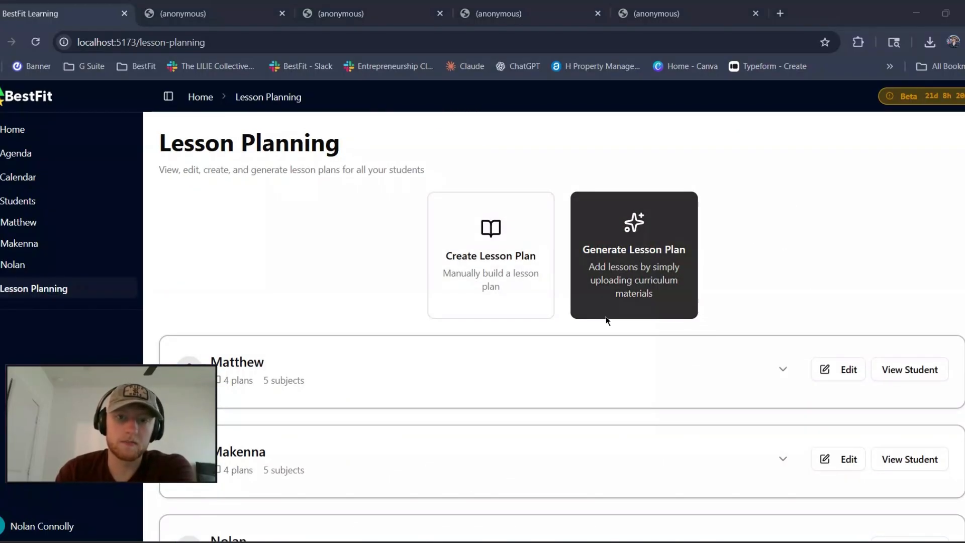
click(521, 255)
click(251, 278)
click(255, 326)
click(265, 332)
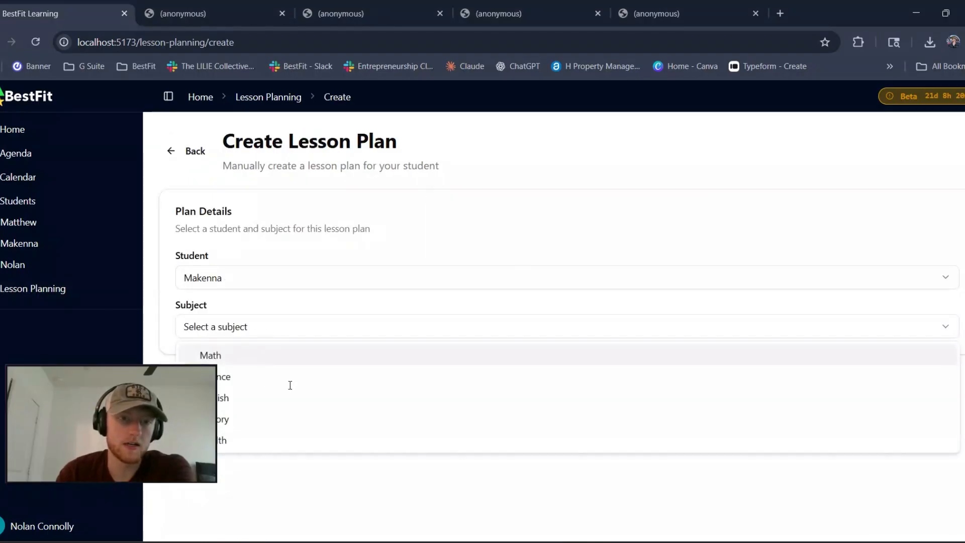
click(267, 354)
scroll(323, 308, down, 3)
scroll(392, 291, up, 3)
click(190, 150)
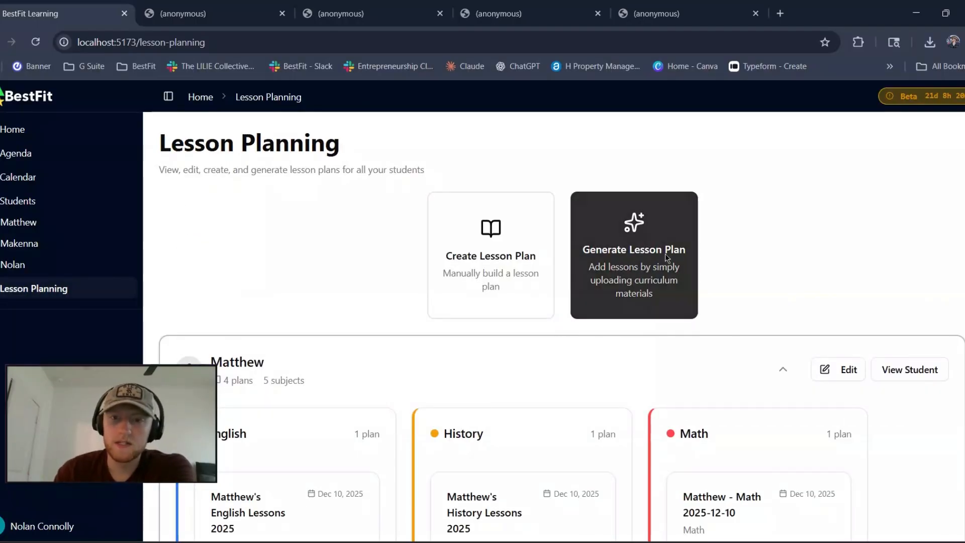
Step: Start generating a lesson plan and upload the eight images IMG_0590 to IMG_0597 from the betatestpics folder
click(634, 248)
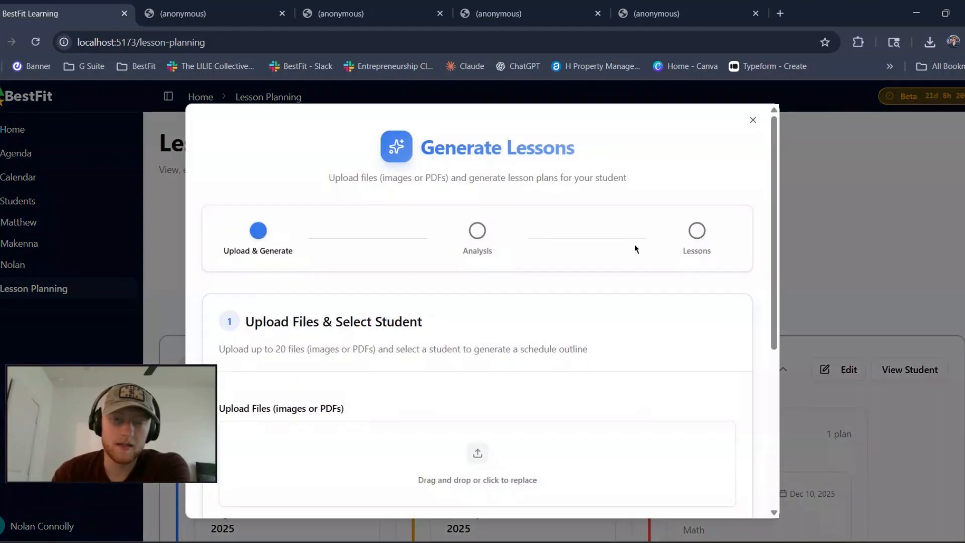
scroll(431, 292, down, 3)
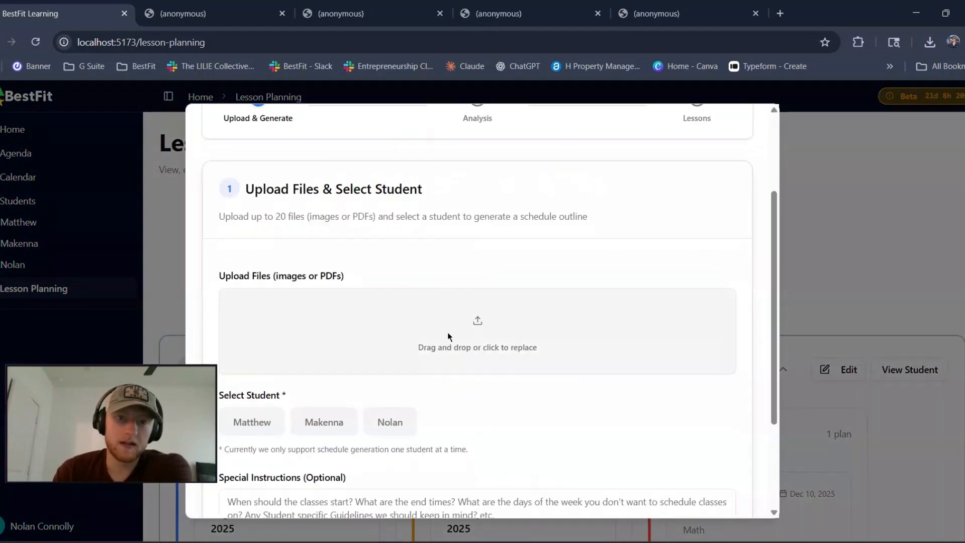
click(350, 300)
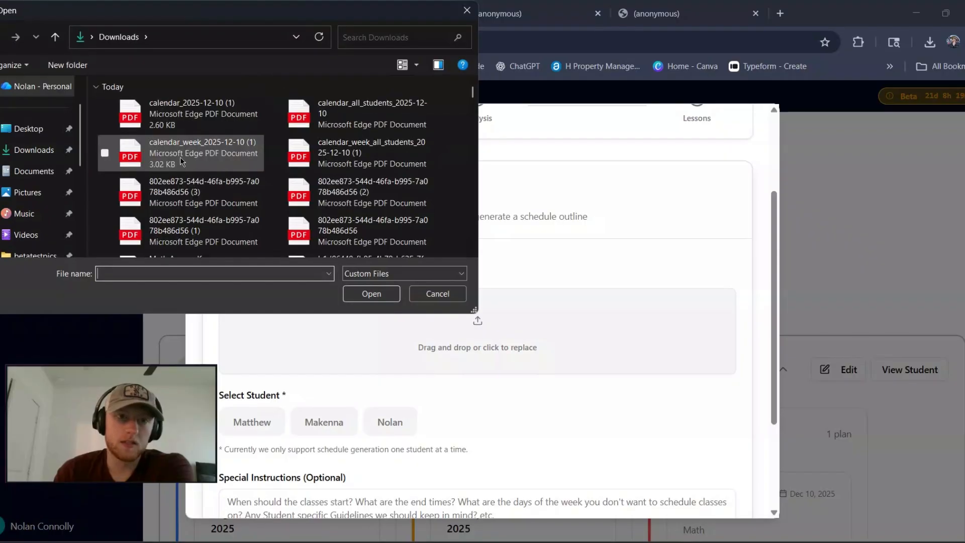
scroll(28, 195, down, 5)
scroll(28, 151, up, 2)
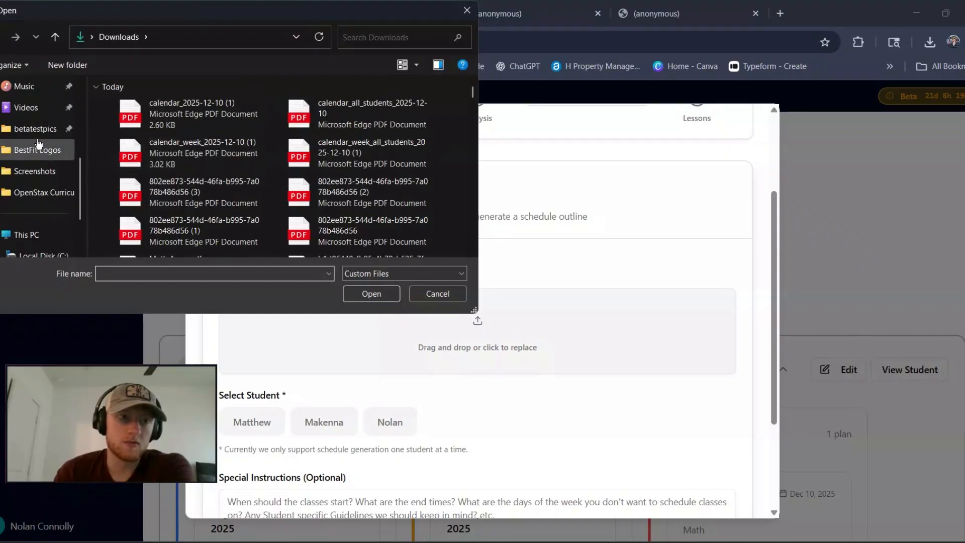
click(36, 130)
scroll(111, 155, down, 1)
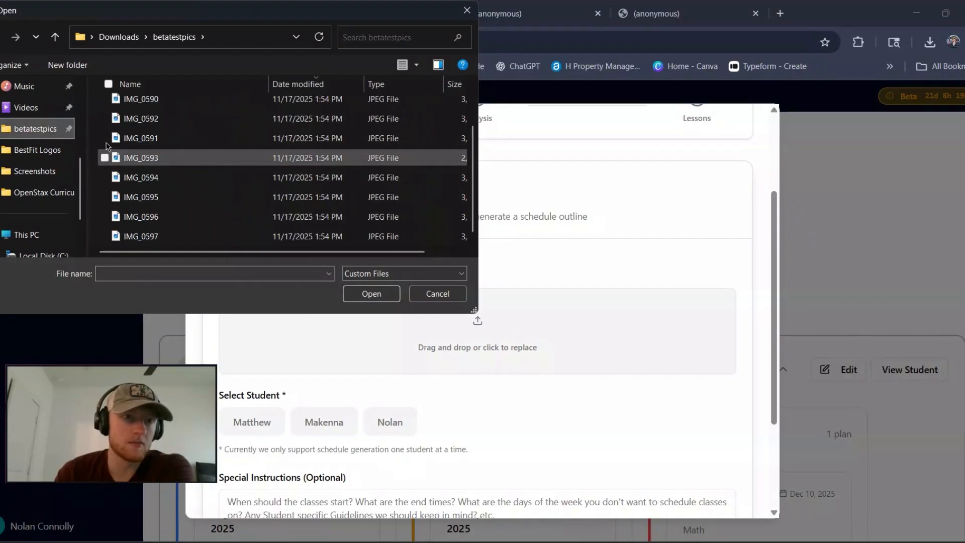
drag(93, 98, 214, 318)
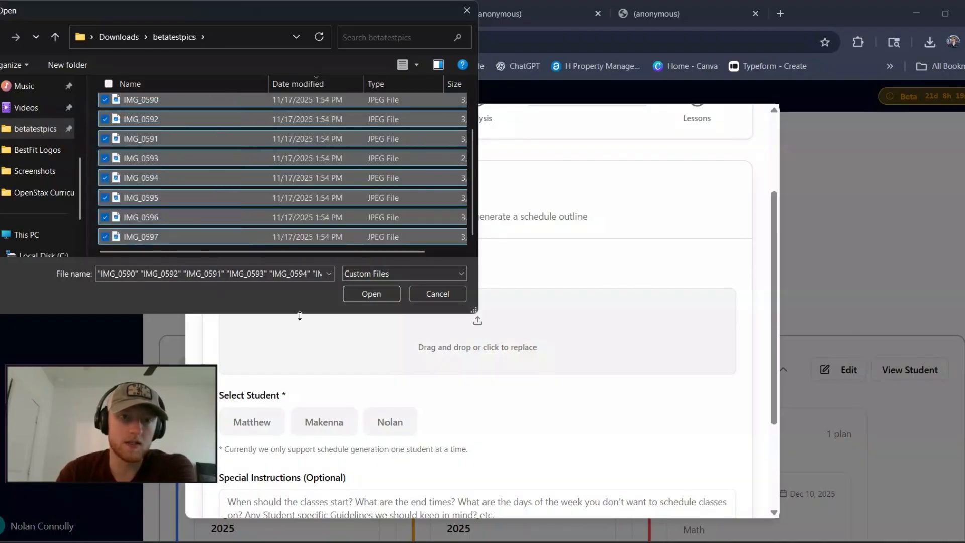
click(372, 293)
scroll(458, 216, down, 3)
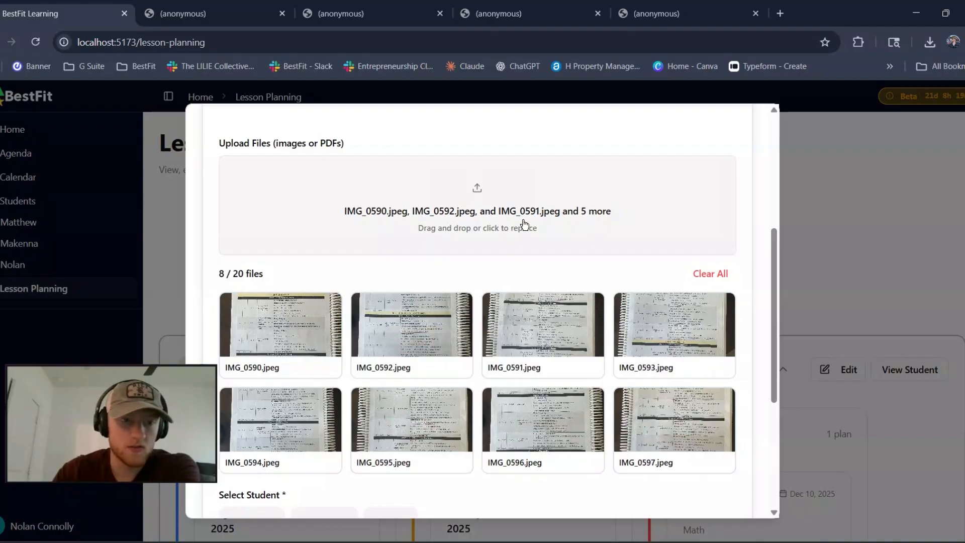
Step: Choose the newly added student and the subject Geography for the generated lessons
scroll(523, 226, down, 5)
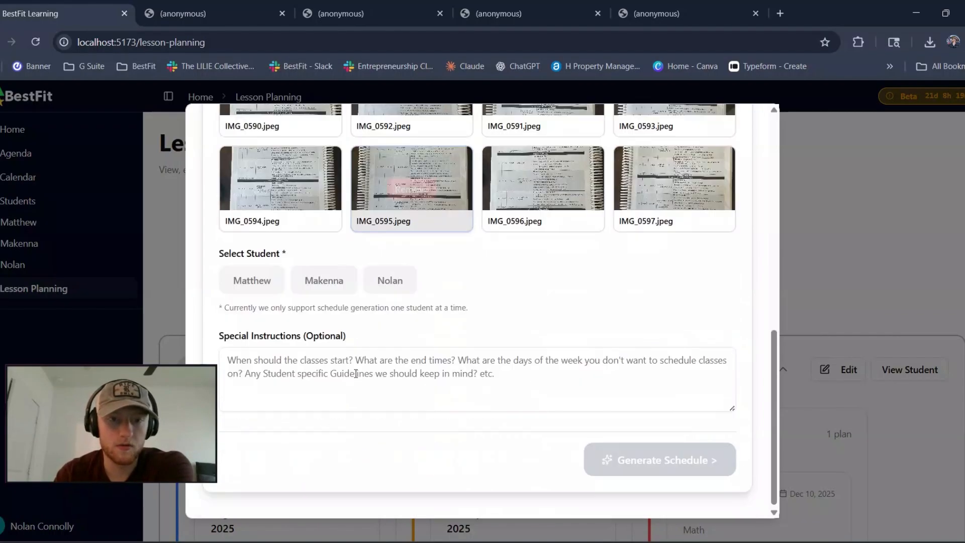
click(391, 282)
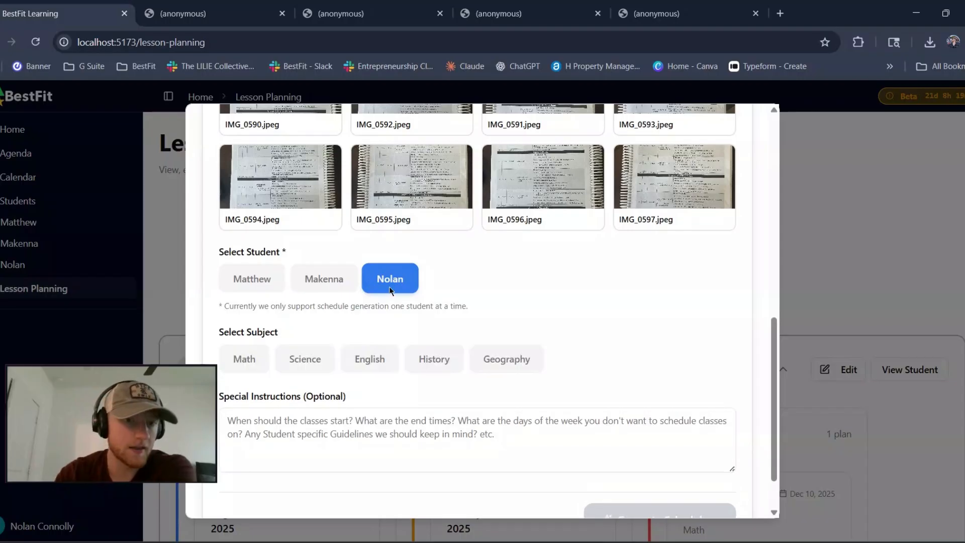
click(528, 365)
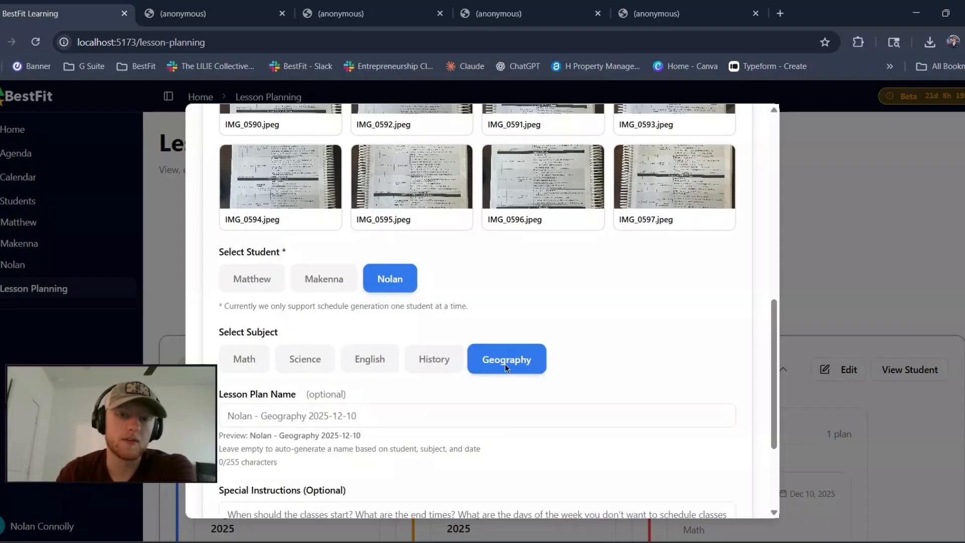
Step: Name the lesson plan with the student's first name in possessive form followed by "Geography Lessons 2025"
scroll(553, 367, down, 3)
click(449, 275)
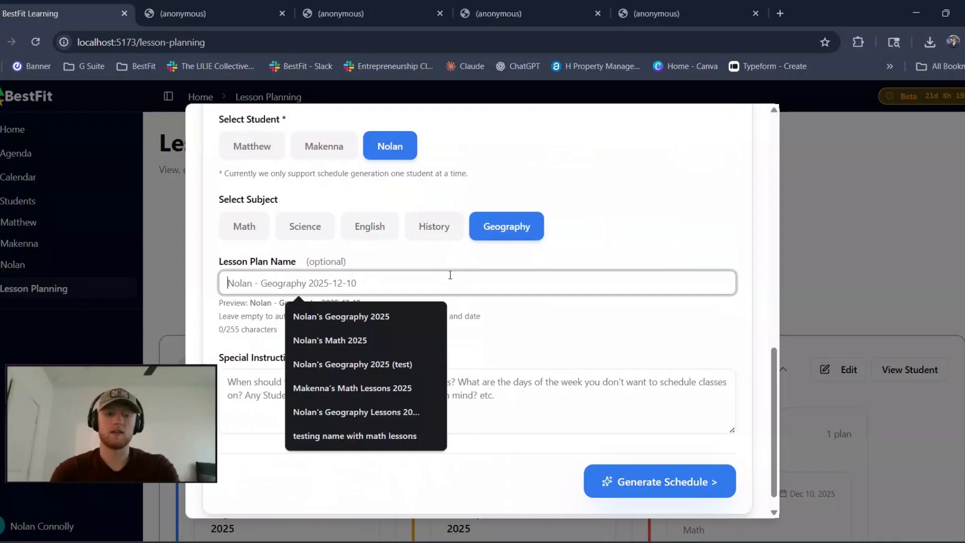
text(Nolan's )
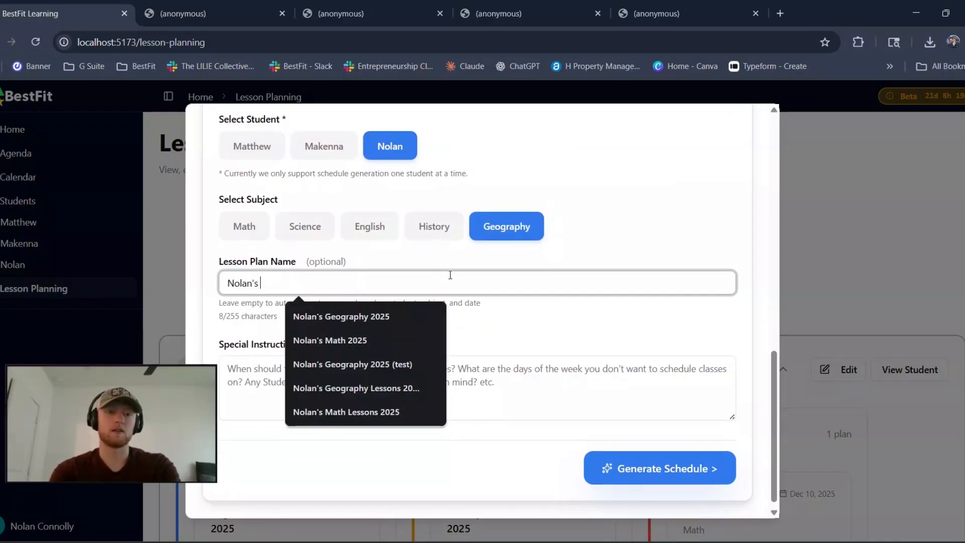
text(Geography)
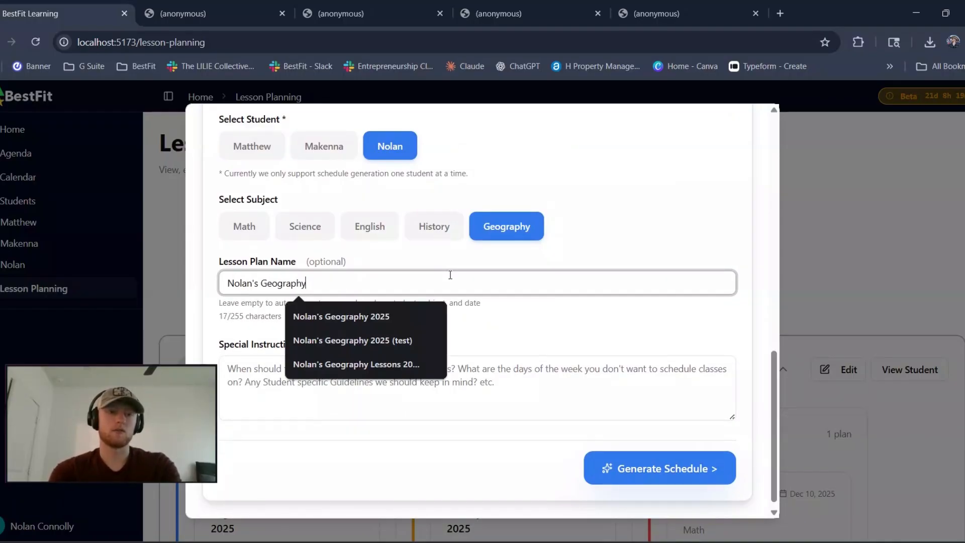
text( Lessons 2025)
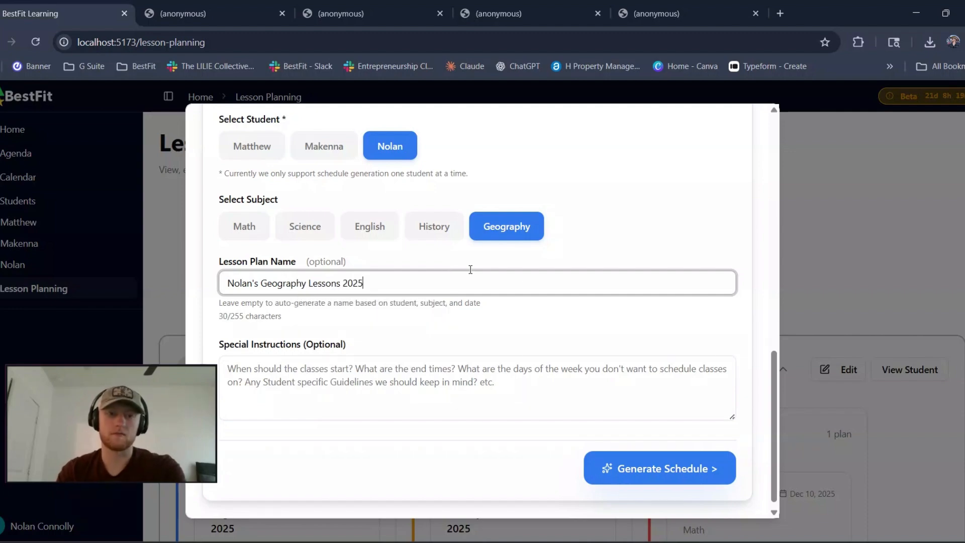
Step: Leave the special instructions empty, review the uploaded images and generate the schedule
click(438, 335)
scroll(438, 334, down, 1)
click(336, 364)
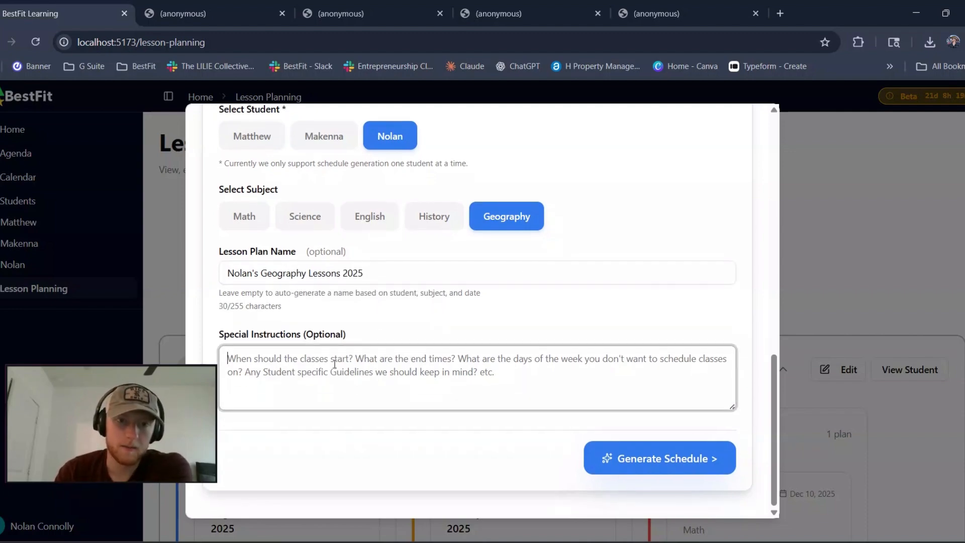
click(364, 326)
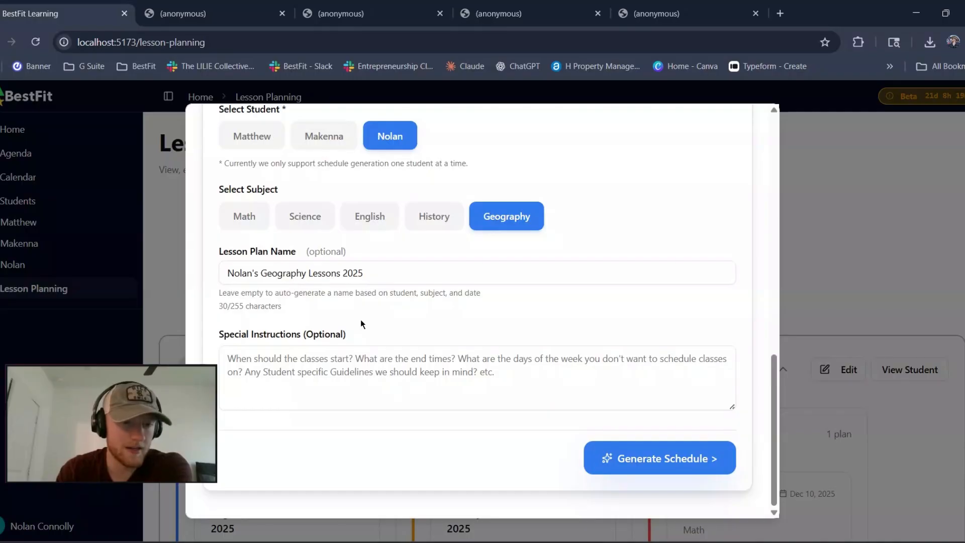
scroll(394, 346, up, 4)
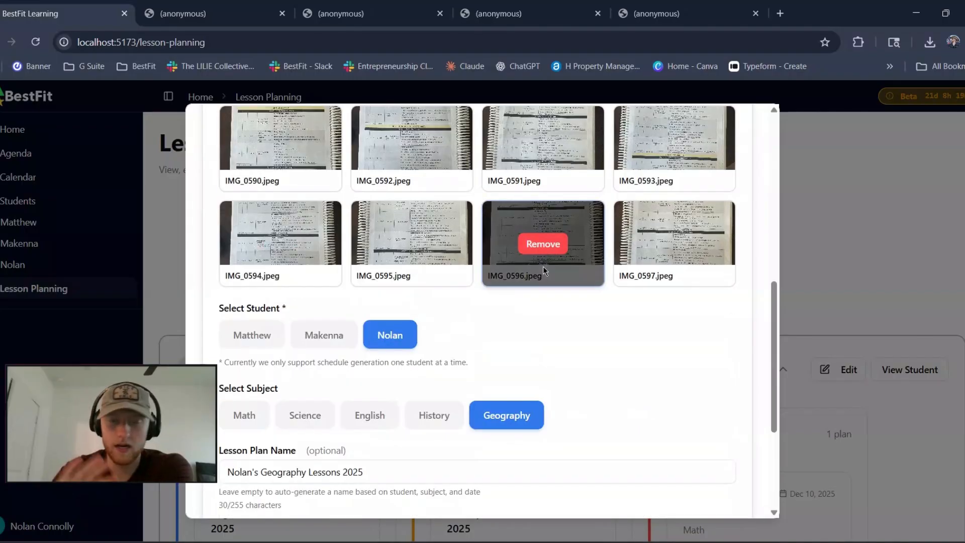
scroll(542, 271, down, 5)
click(677, 465)
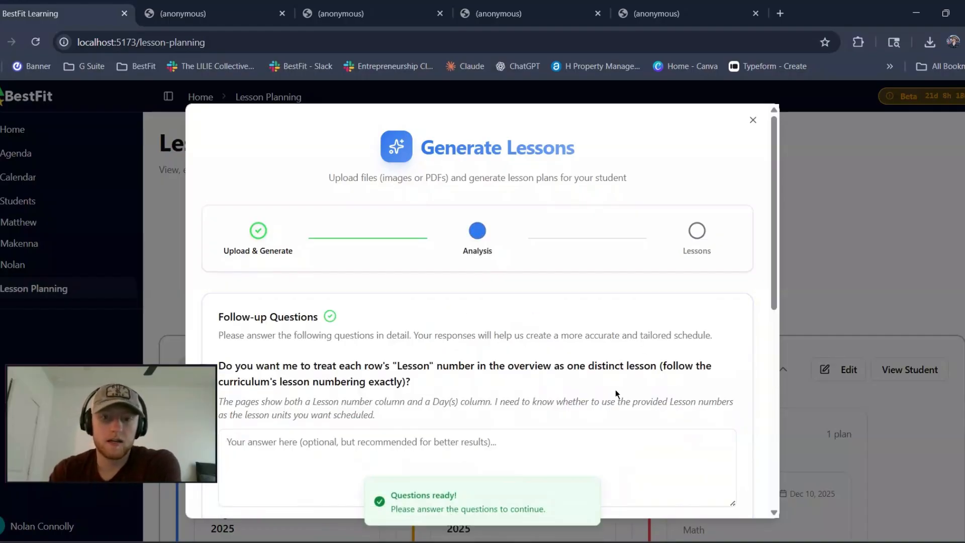
Step: Read the first follow-up question, then switch to the photo viewer and examine the Lesson and Day(s) columns in IMG_0590.jpeg
scroll(580, 384, down, 1)
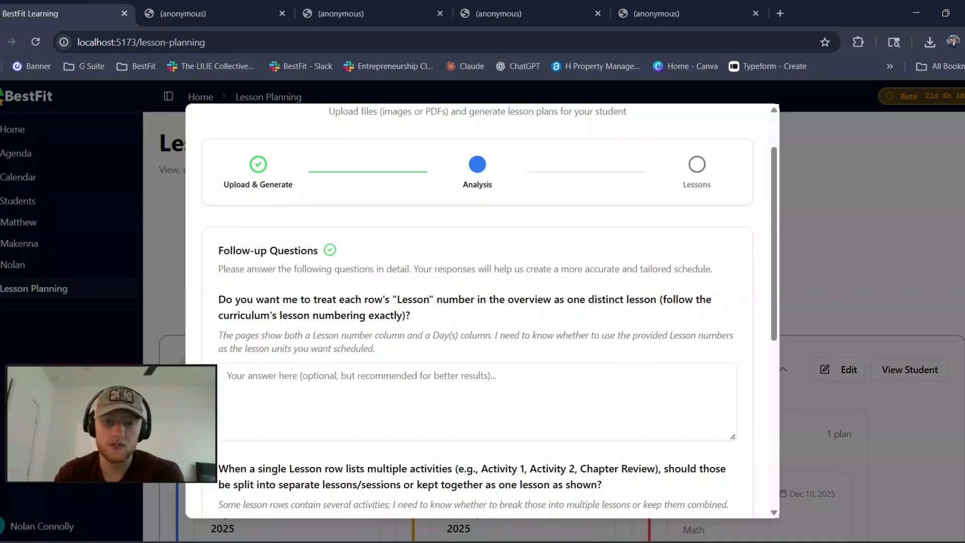
click(517, 541)
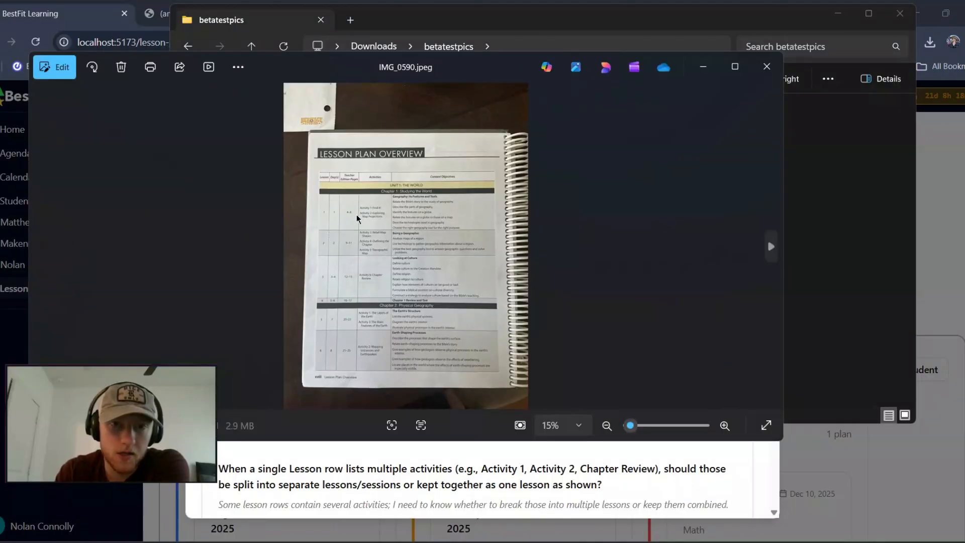
scroll(359, 220, up, 6)
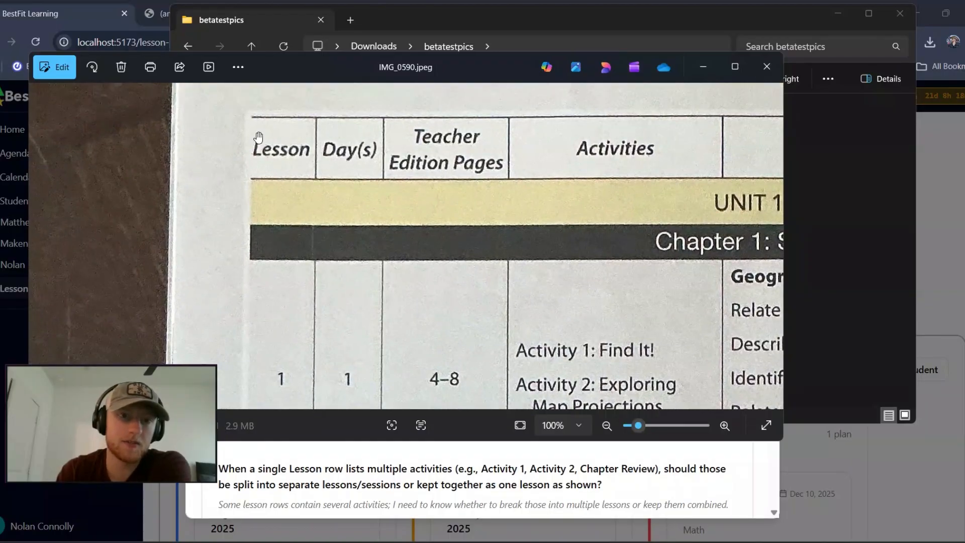
drag(331, 295, 341, 147)
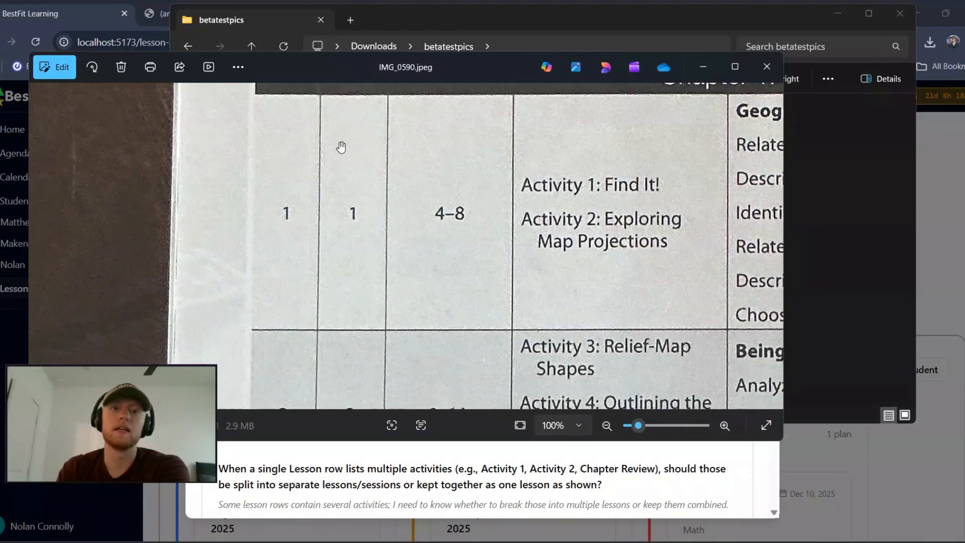
Step: Examine how the Day(s) numbers relate to the Lesson numbers in the Chapter 1 rows of IMG_0590.jpeg
drag(315, 247, 322, 172)
drag(338, 295, 369, 170)
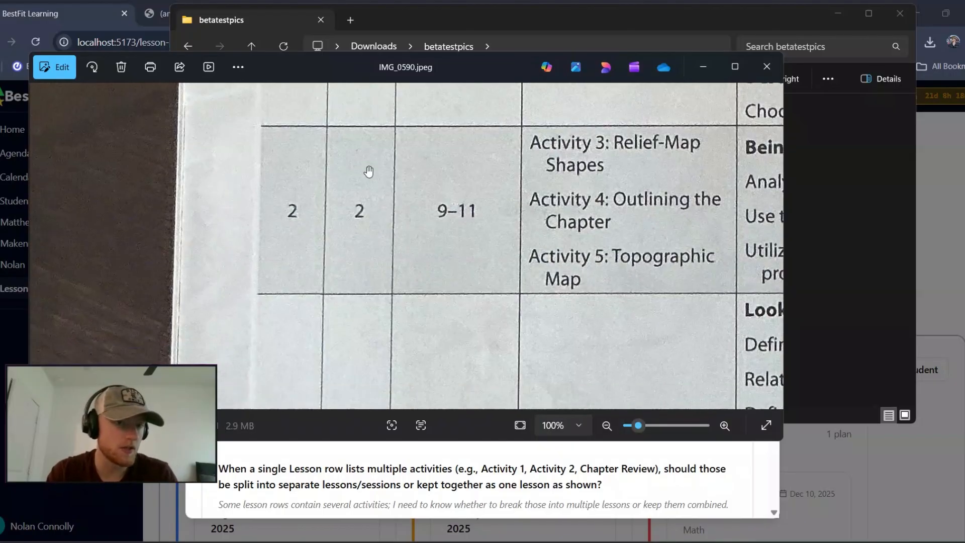
drag(343, 337, 338, 185)
drag(345, 237, 338, 161)
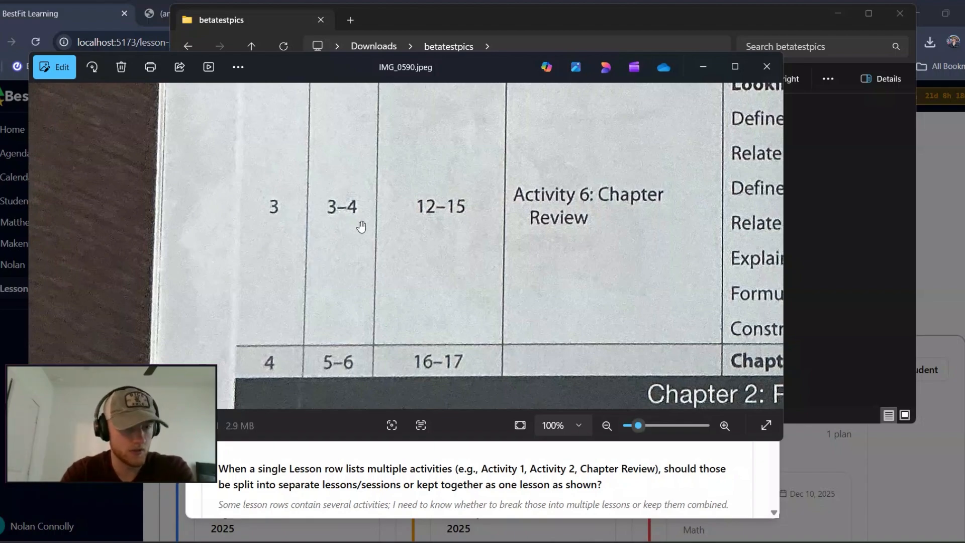
drag(345, 228, 358, 286)
drag(369, 244, 413, 394)
drag(338, 103, 322, 390)
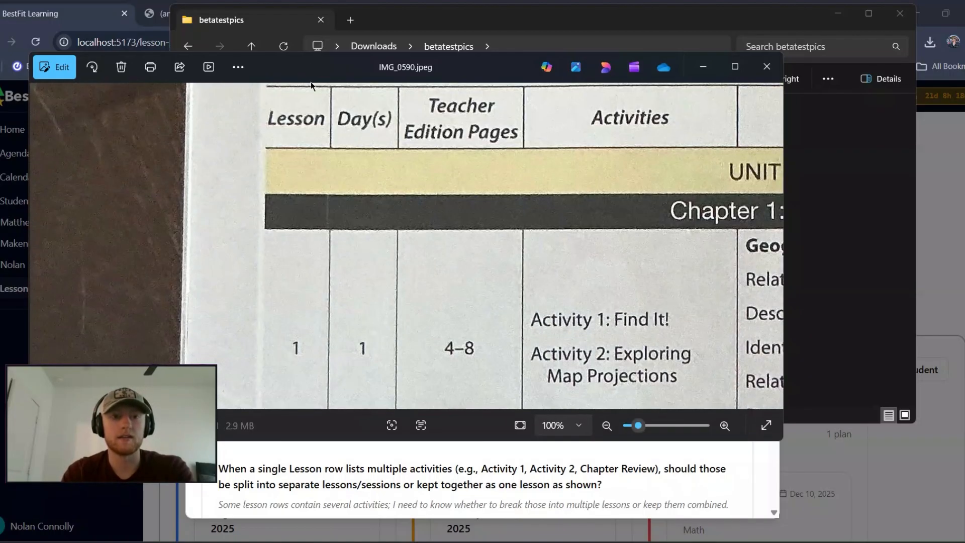
scroll(298, 209, down, 10)
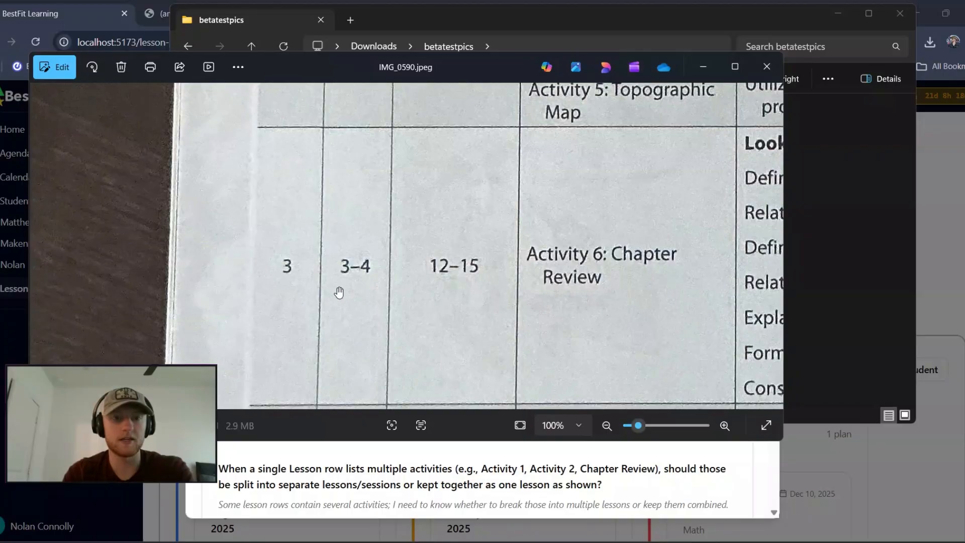
scroll(375, 258, up, 1)
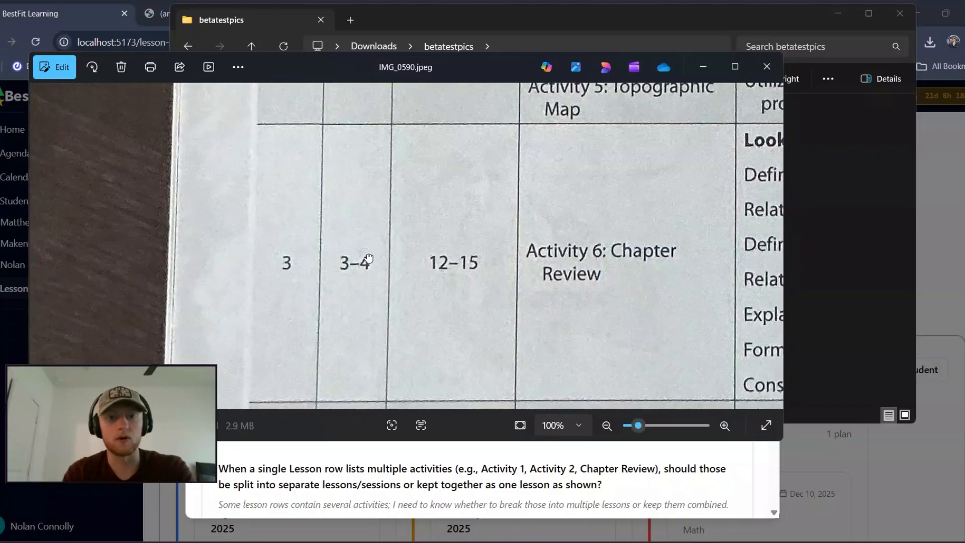
double_click(378, 232)
double_click(338, 173)
double_click(328, 201)
Step: Return to BestFit Learning and answer the first follow-up question: schedule lessons by the "Days" column, turning days 3-4 into two lessons, "Day 3" and "Day 4"
click(961, 256)
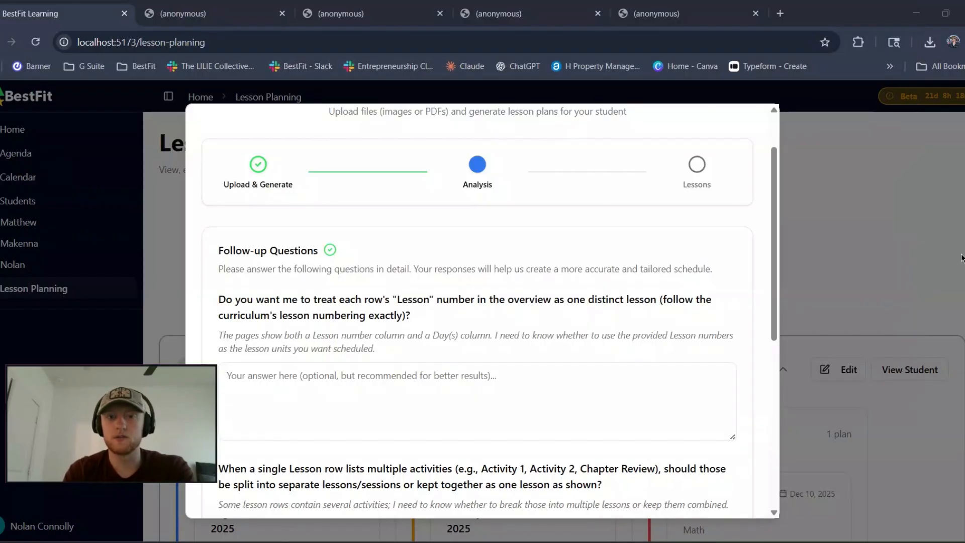
click(598, 264)
scroll(400, 295, down, 5)
scroll(400, 295, up, 5)
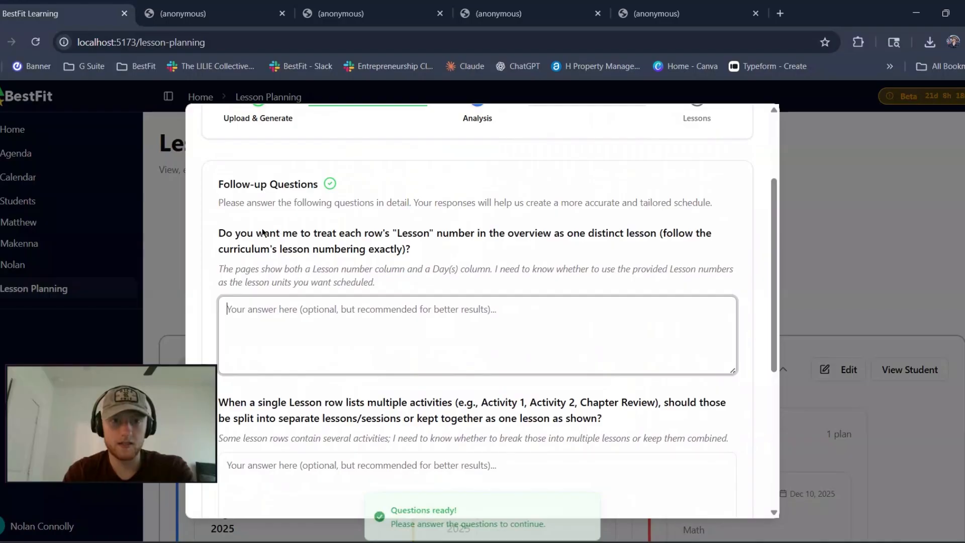
click(431, 235)
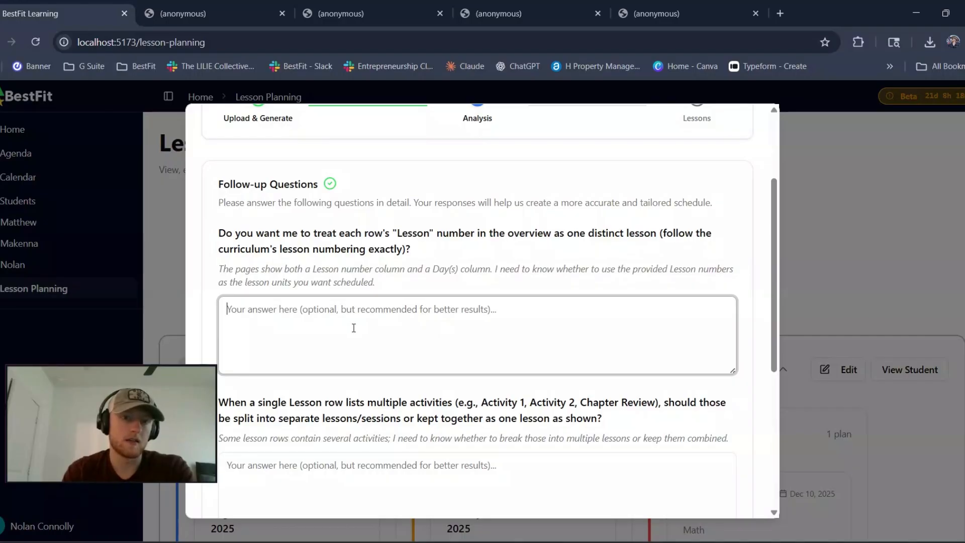
text(No, I want you to schedule lessons by the "Days" column.)
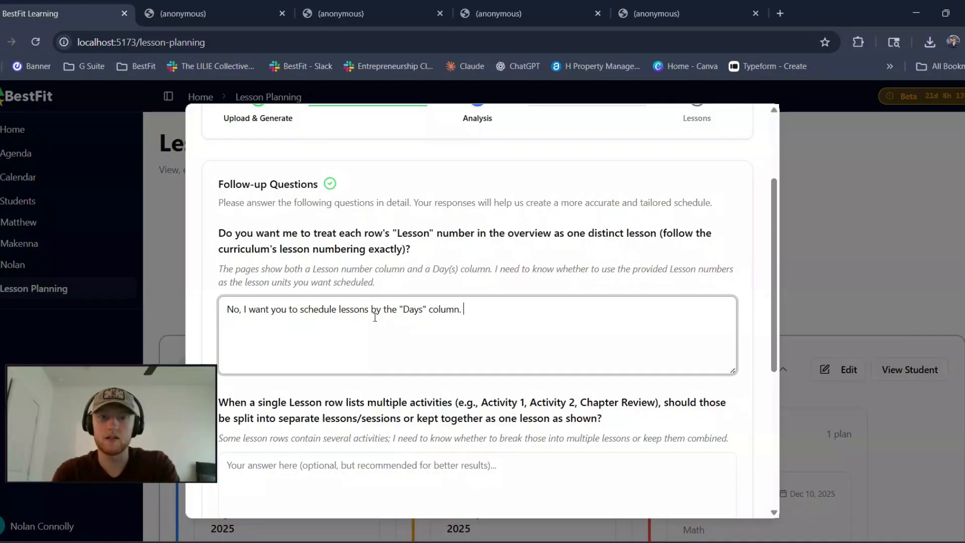
text(For example, some rows have days)
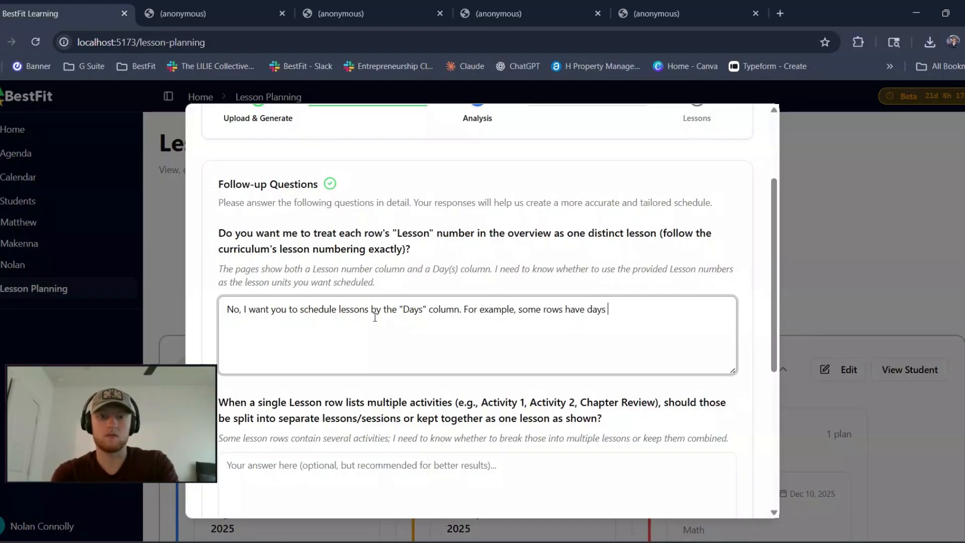
text( 3-4, make that two lessons)
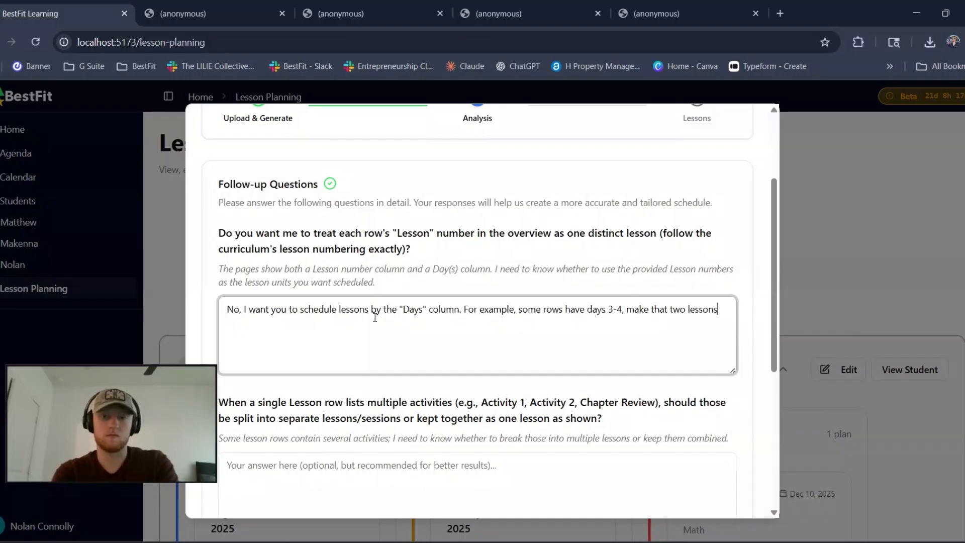
key(BackSpace)
key(BackSpace)
text("Day 3)
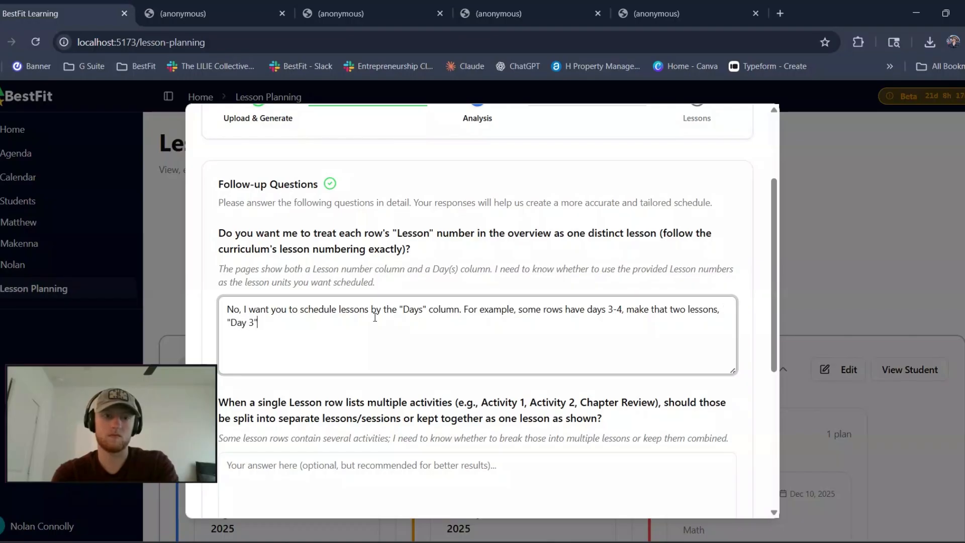
text(" and "Day 4".)
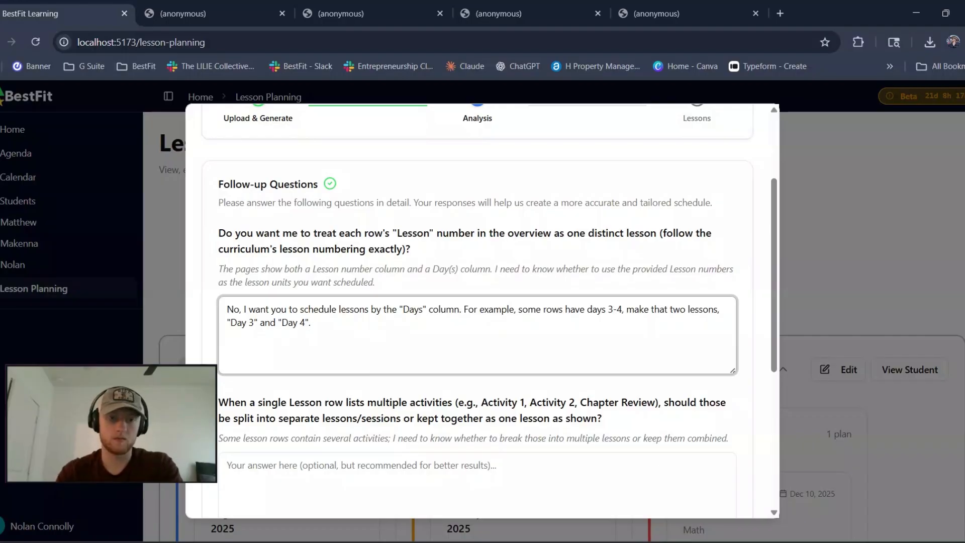
Step: Answer the multiple-activities question with "You can have multiple activities in a single lesson, that's okay. Just split them up by the days."
scroll(578, 452, down, 3)
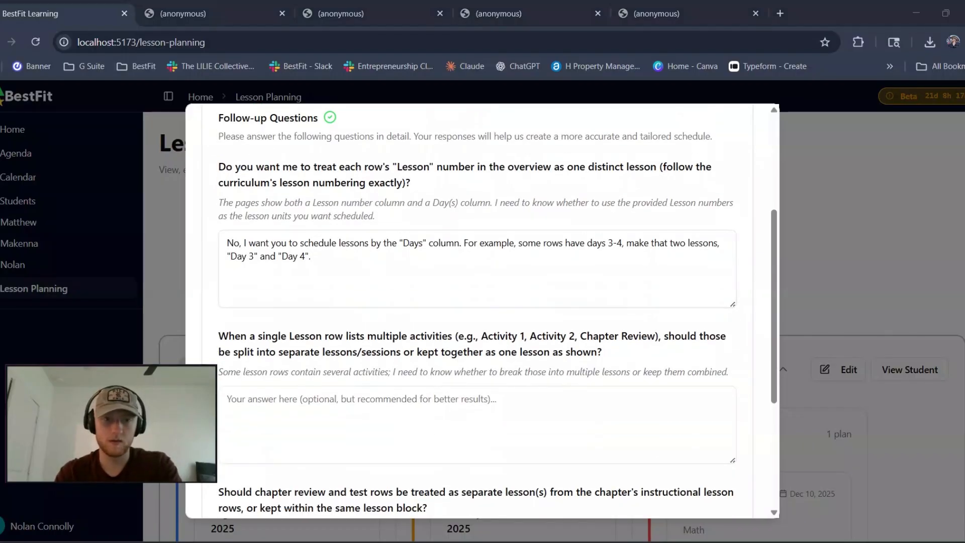
click(336, 330)
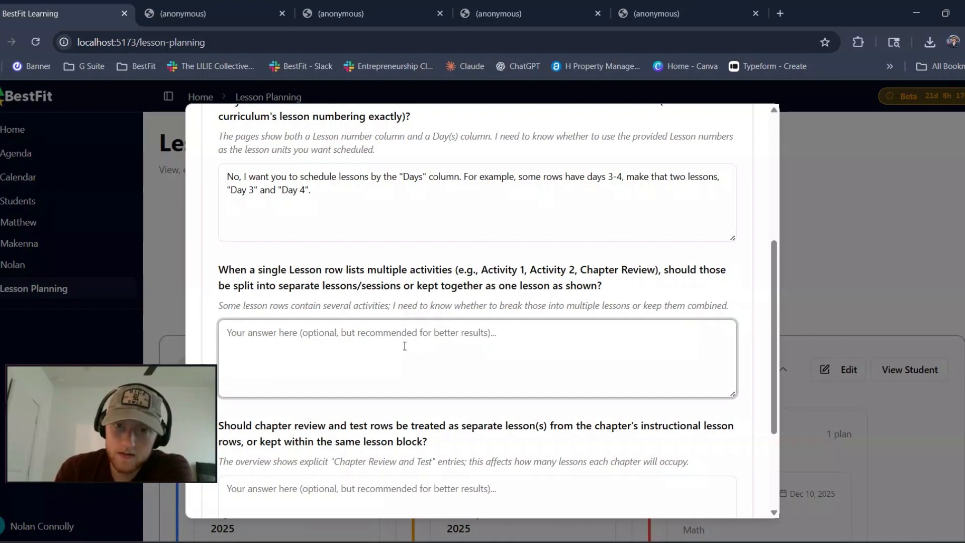
text(K)
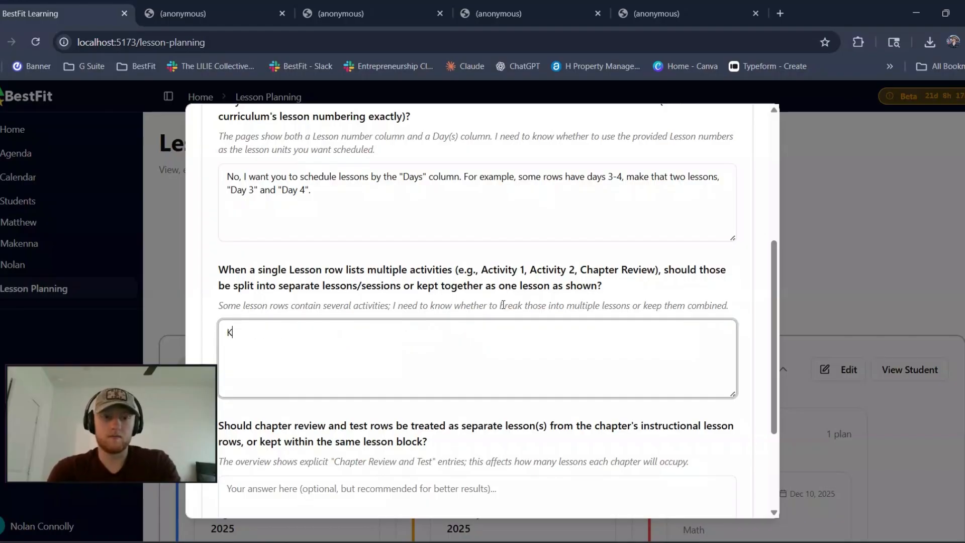
key(BackSpace)
text(You can have )
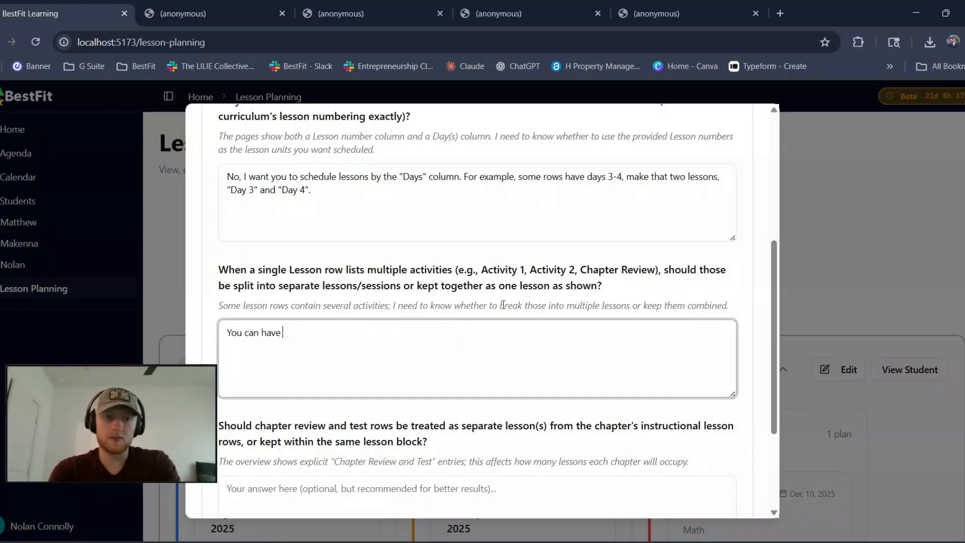
text(multiple activi)
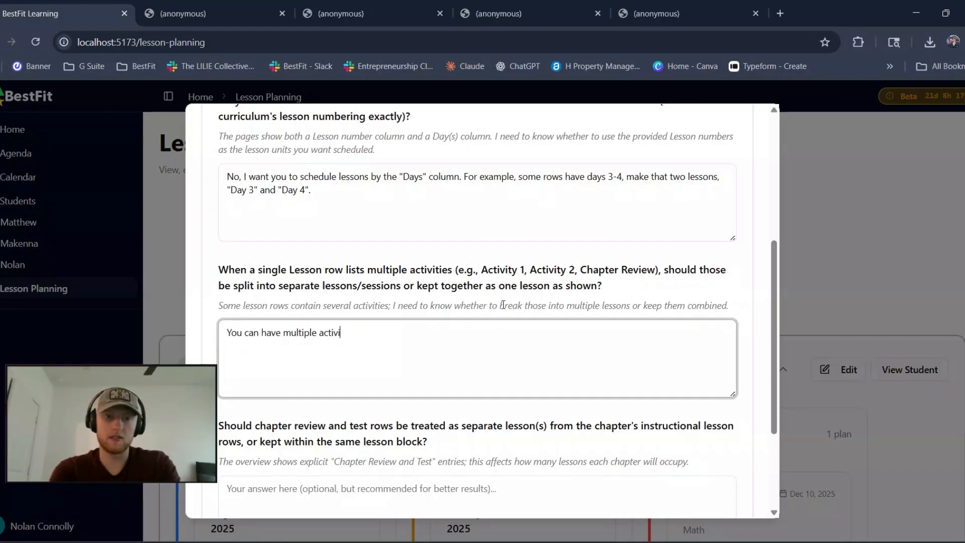
text(ties in a si)
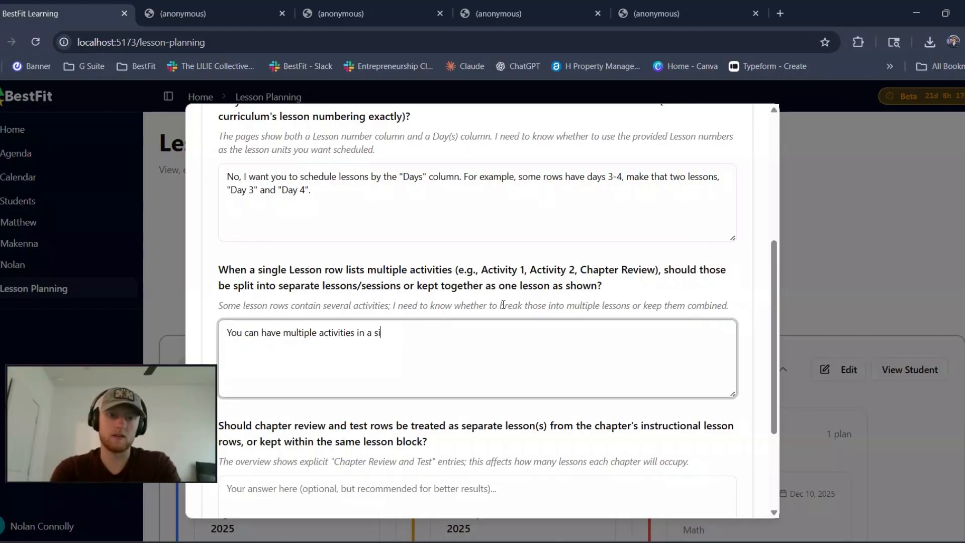
text(ngle lessons, that)
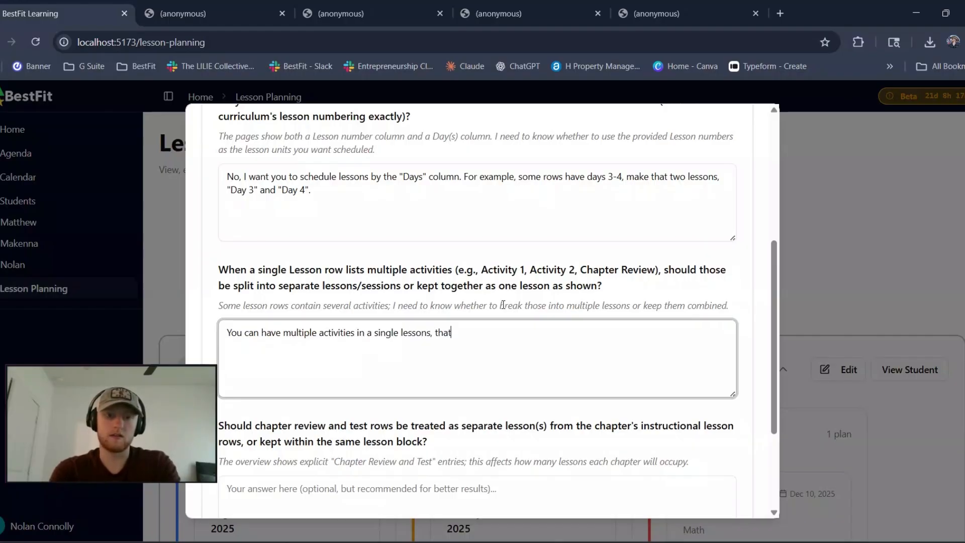
key(BackSpace)
key(BackSpace)
key(BackSpace)
key(BackSpace)
key(BackSpace)
key(BackSpace)
key(BackSpace)
text(, that')
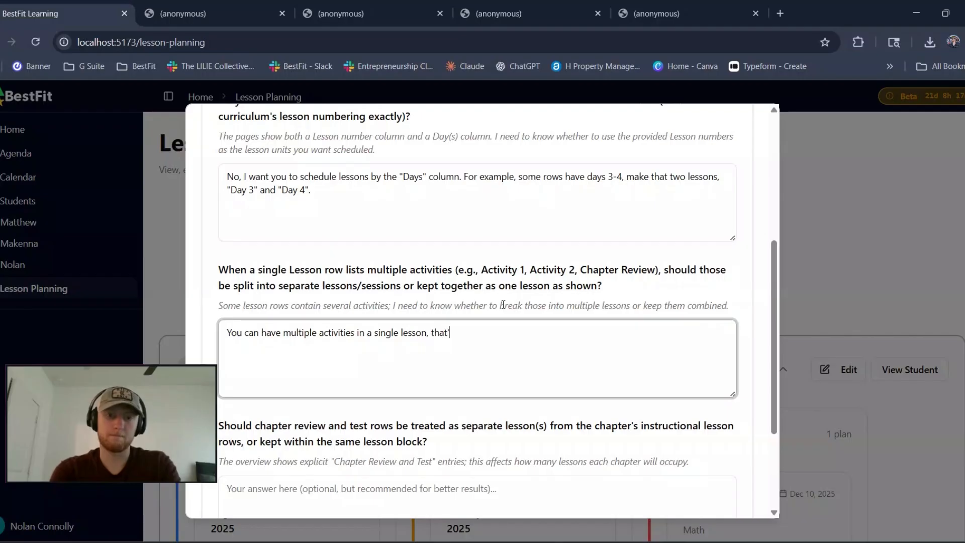
text(s okay. Just spli)
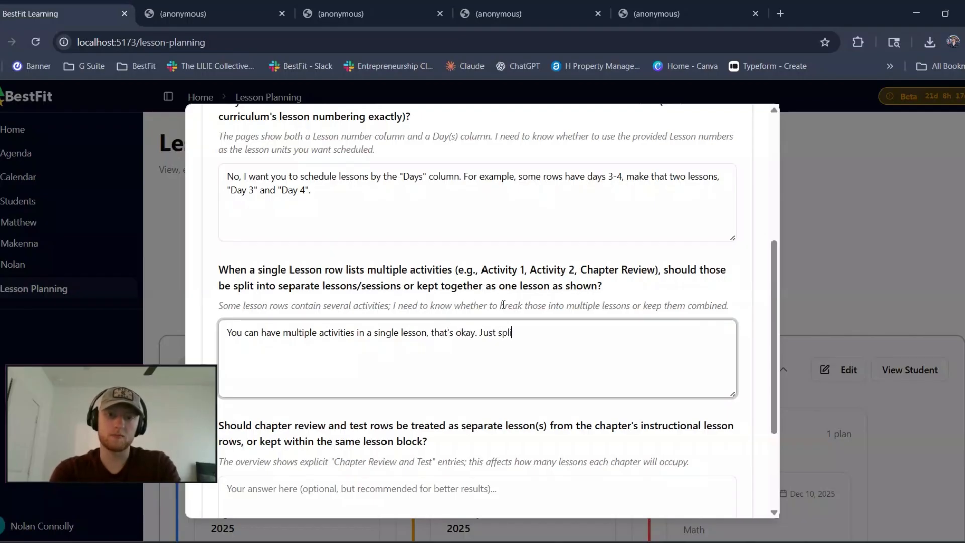
text(t them up by the days)
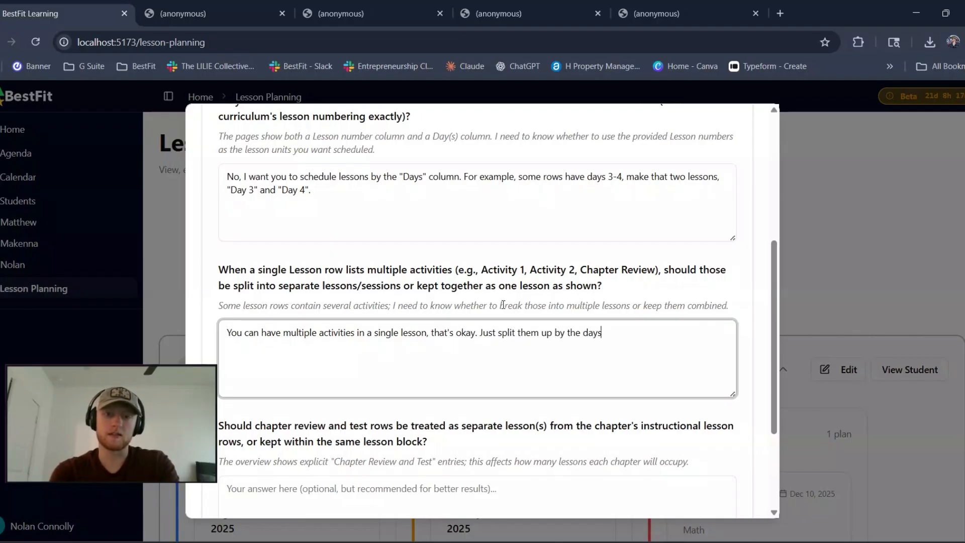
text(.)
Step: Read the question about chapter review and test rows, then switch to the photo viewer and examine the Chapter 1 Review and Test row
scroll(402, 352, down, 3)
click(320, 347)
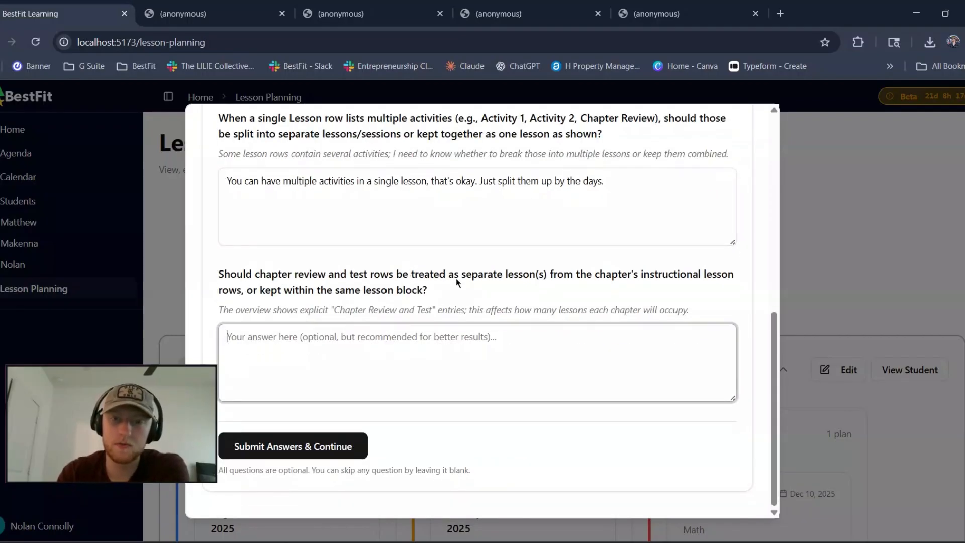
key(alt+Tab)
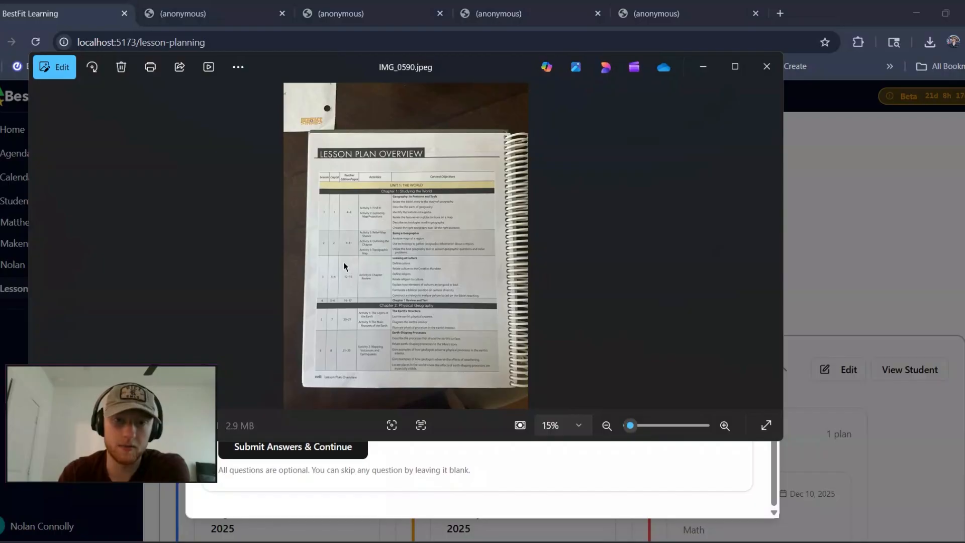
double_click(425, 324)
drag(414, 284, 439, 349)
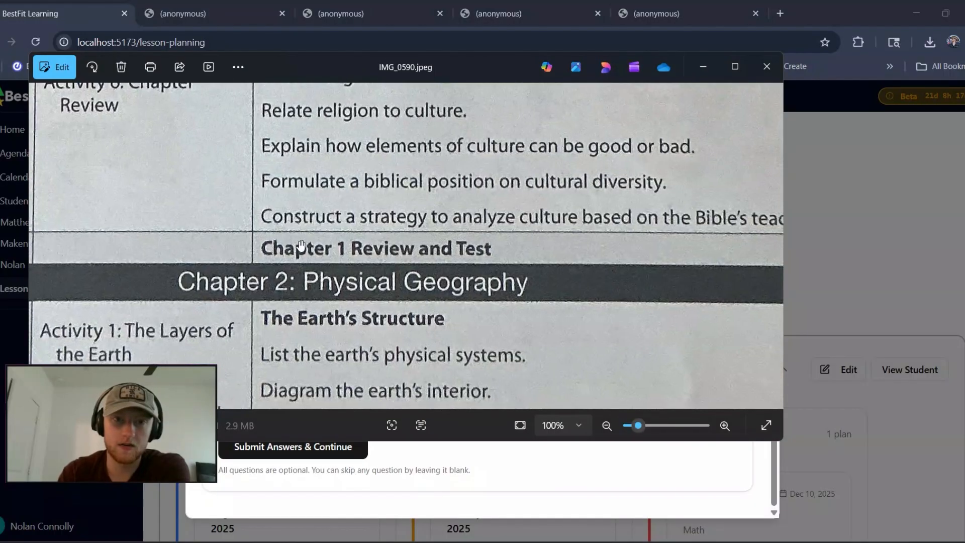
drag(460, 250, 380, 250)
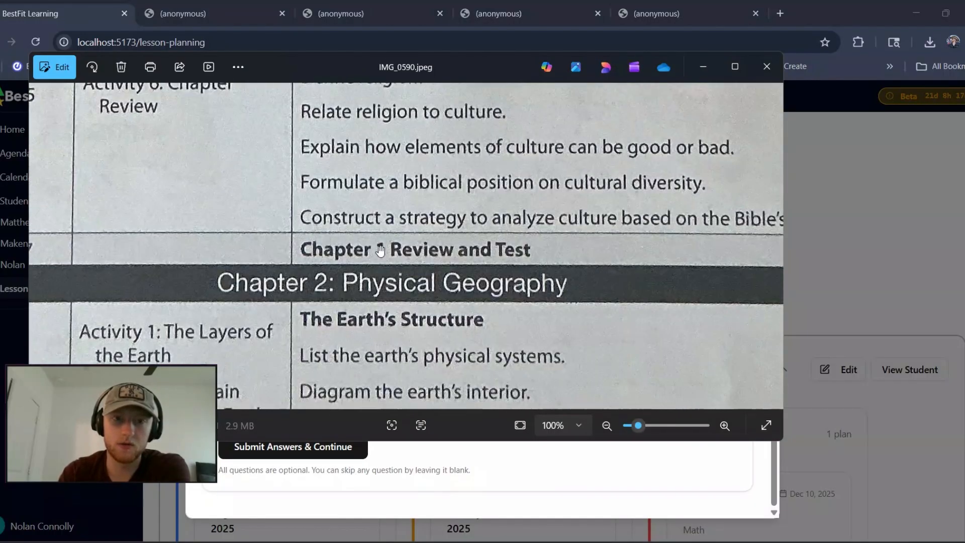
Step: Answer the chapter review and test question with "Let's do a review on one day and then a test on the following day." and submit the answers
click(503, 466)
click(449, 350)
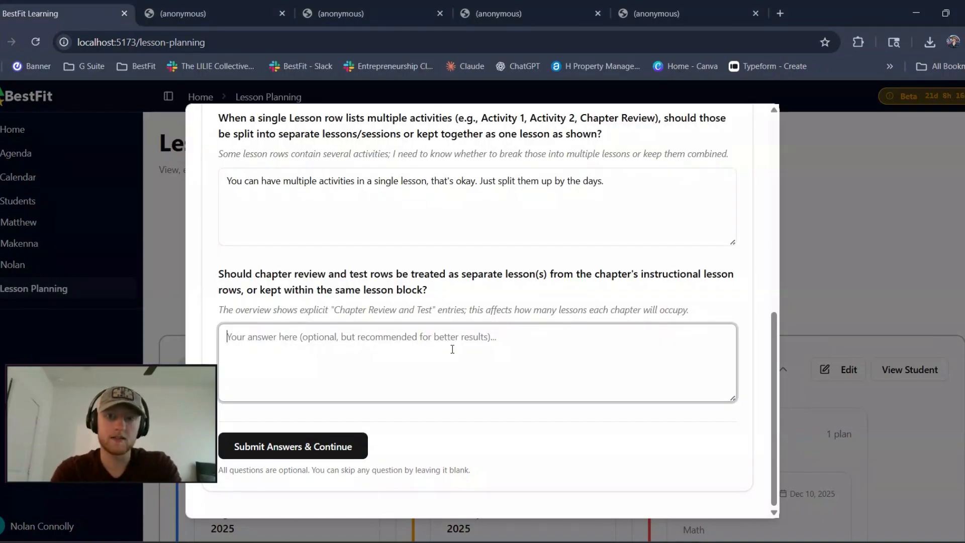
text(Let's do a re)
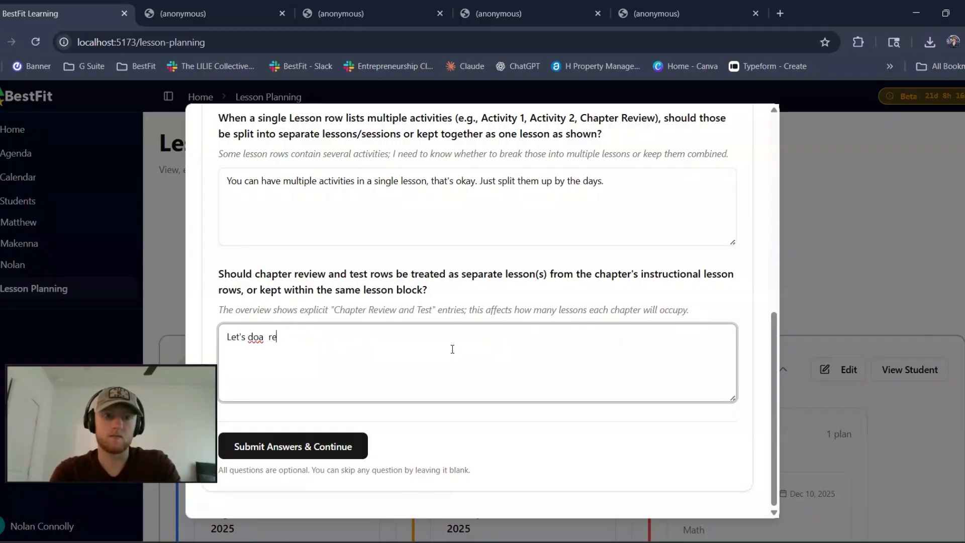
text(view on)
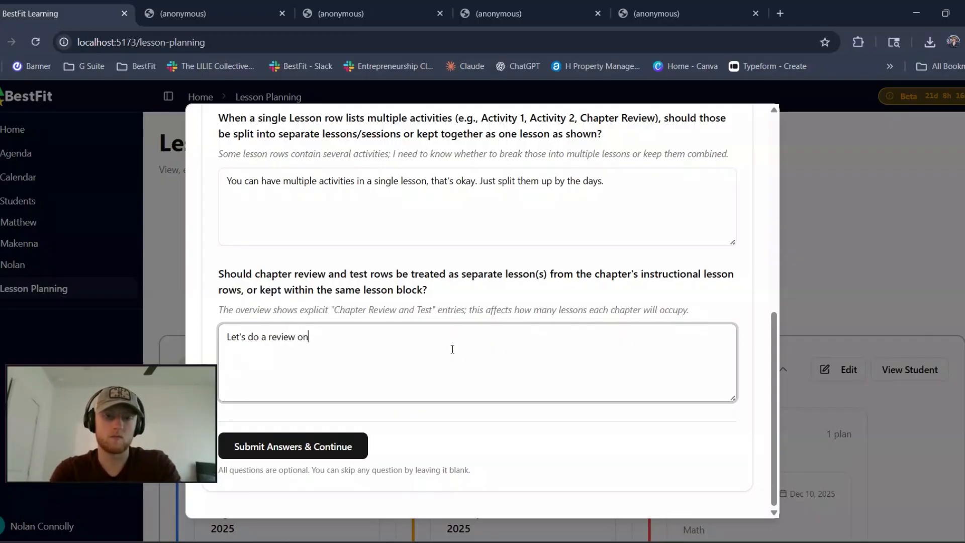
text( one day and then a t)
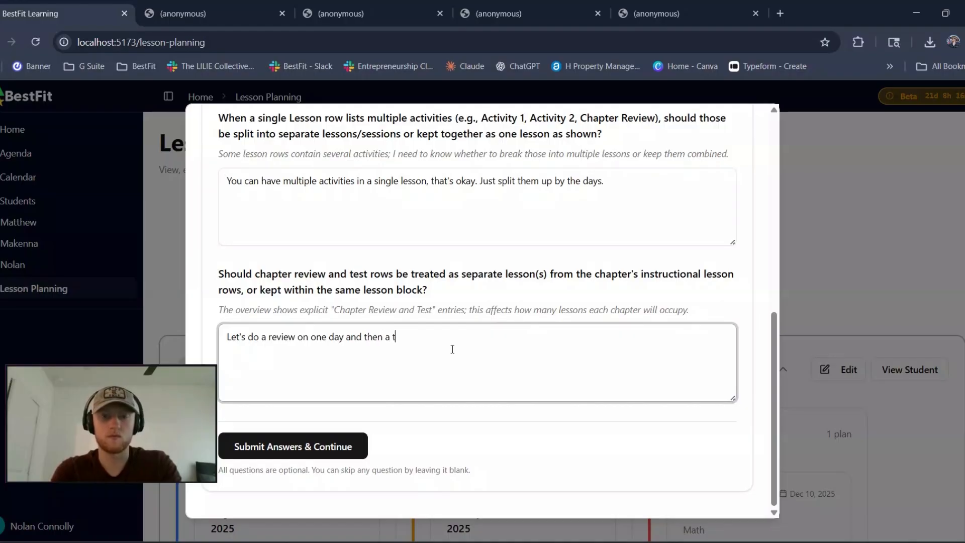
text(est on the following day)
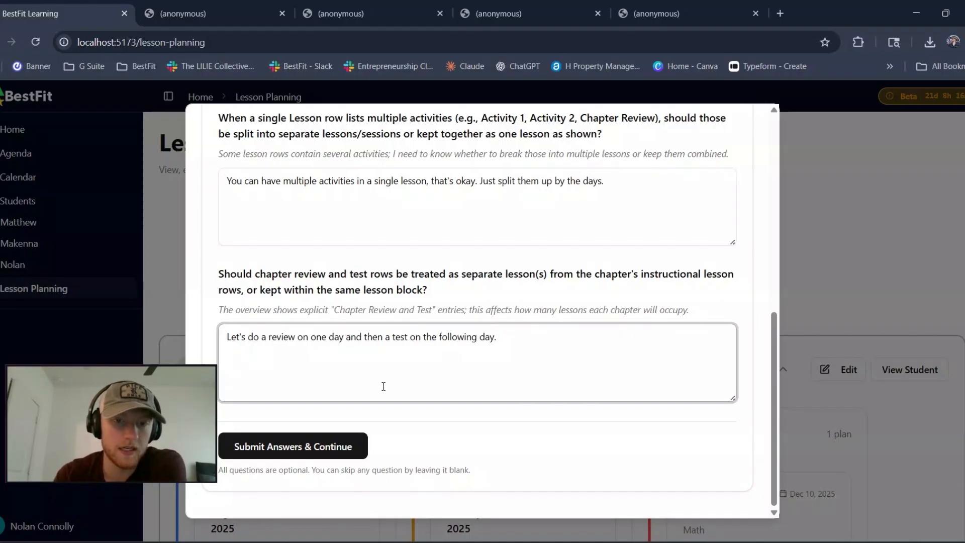
click(332, 447)
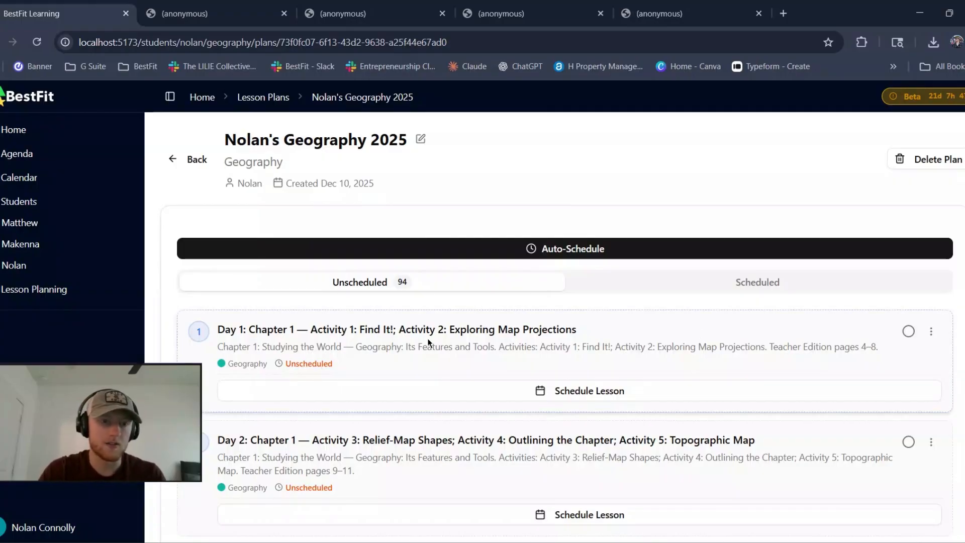
Step: Review the generated unscheduled Geography lessons, checking how the Chapter 1 activities are divided by day
scroll(386, 332, down, 5)
scroll(314, 221, up, 4)
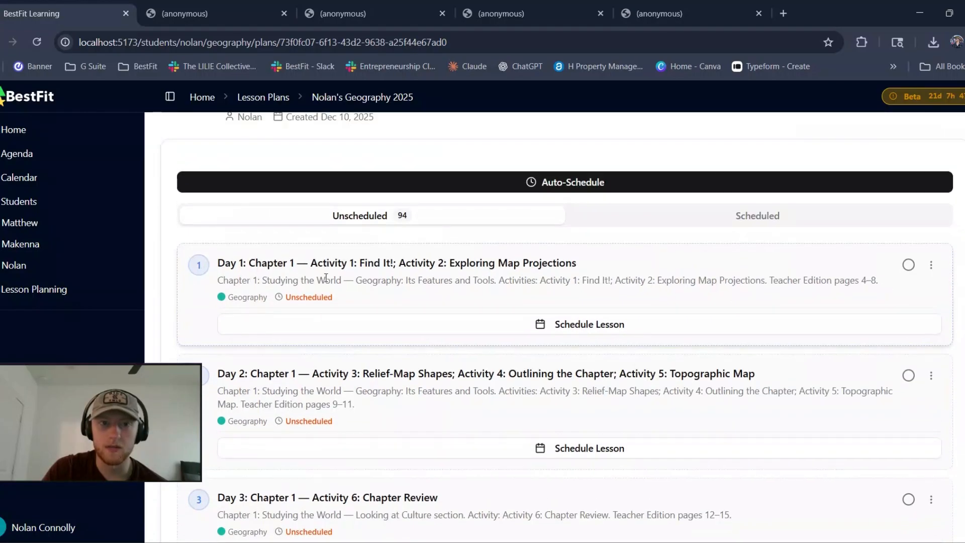
scroll(315, 295, up, 2)
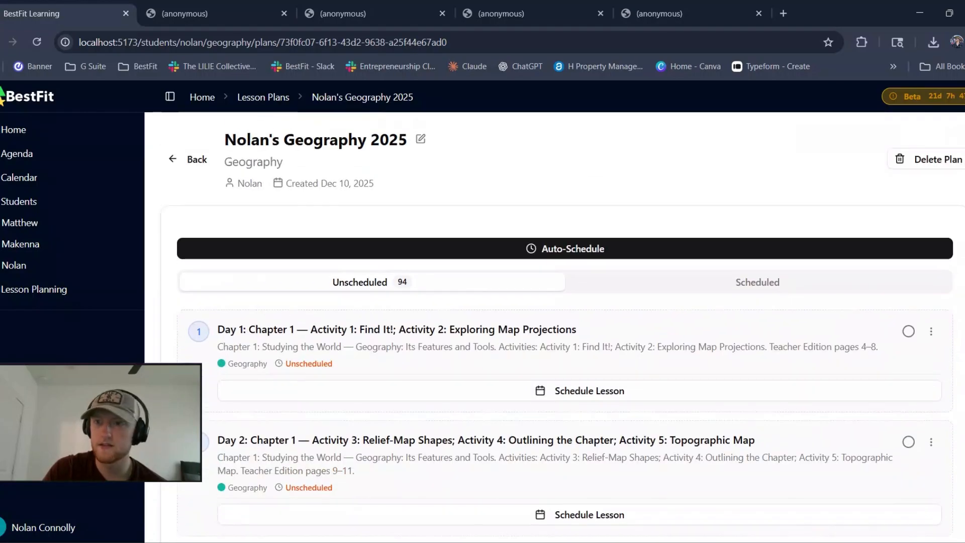
Step: Review the remaining unscheduled Geography lessons through the end of the plan, checking how the Chapter 13 review and test are split across days
scroll(563, 326, down, 20)
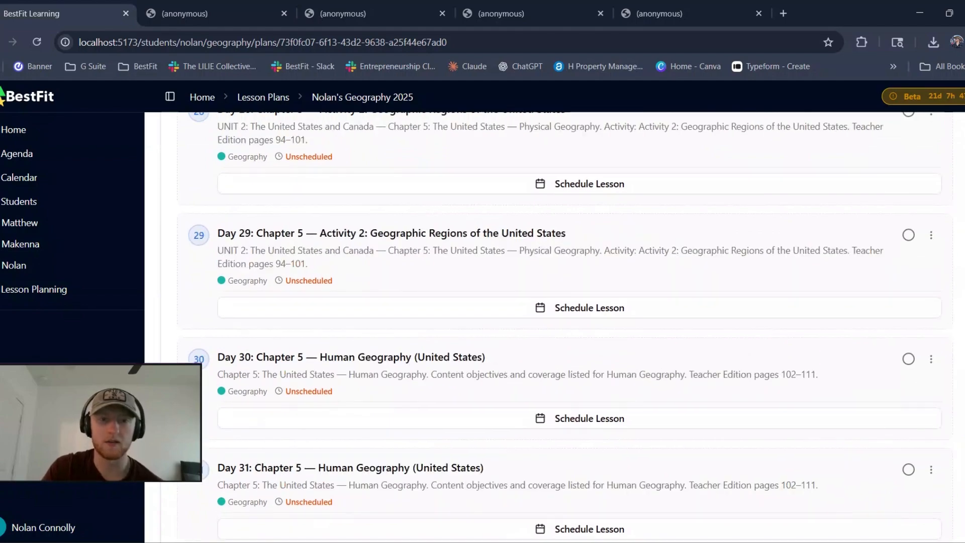
scroll(562, 324, down, 20)
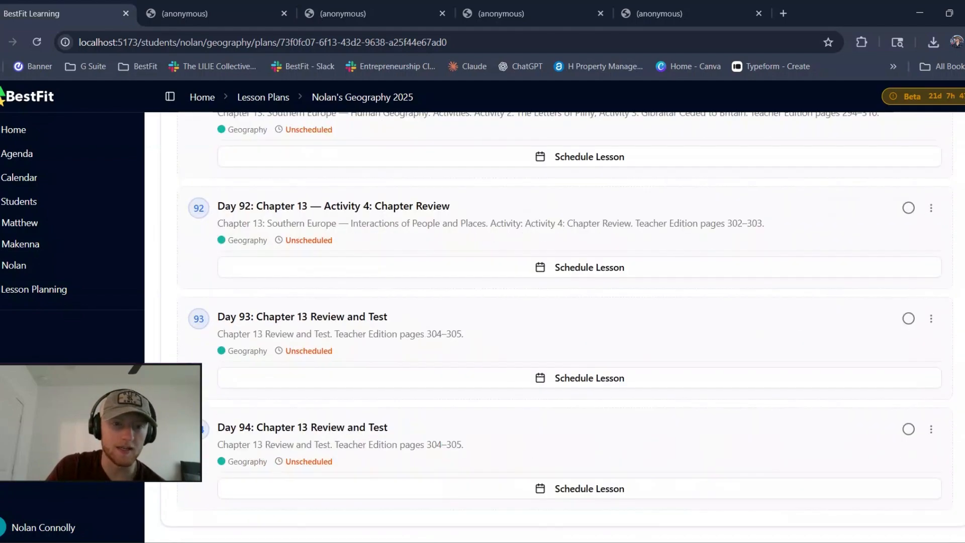
drag(257, 427, 368, 435)
click(303, 424)
drag(280, 427, 401, 433)
click(401, 432)
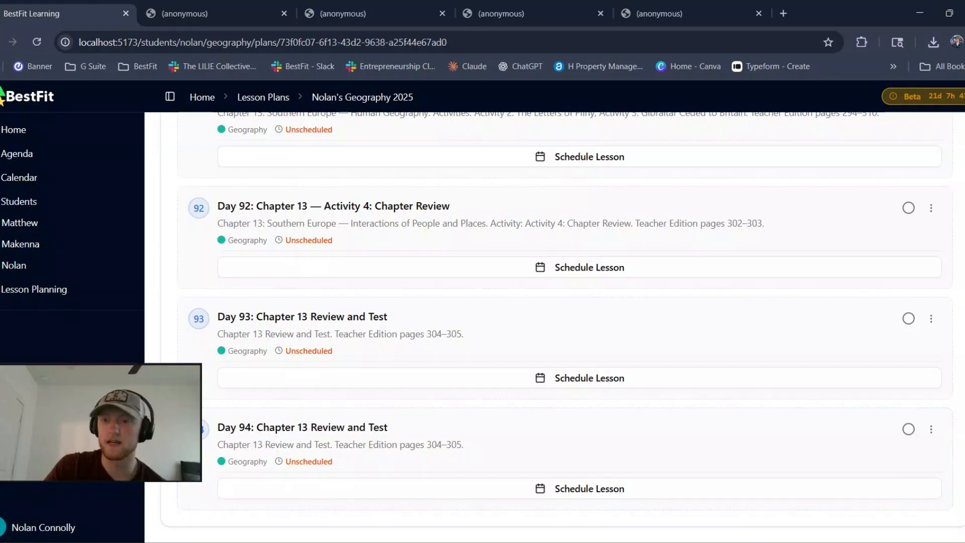
Step: Examine the auto-scheduling options for the Geography plan, including the Schedule Week start time, duration and day settings, and close without scheduling
key(Home)
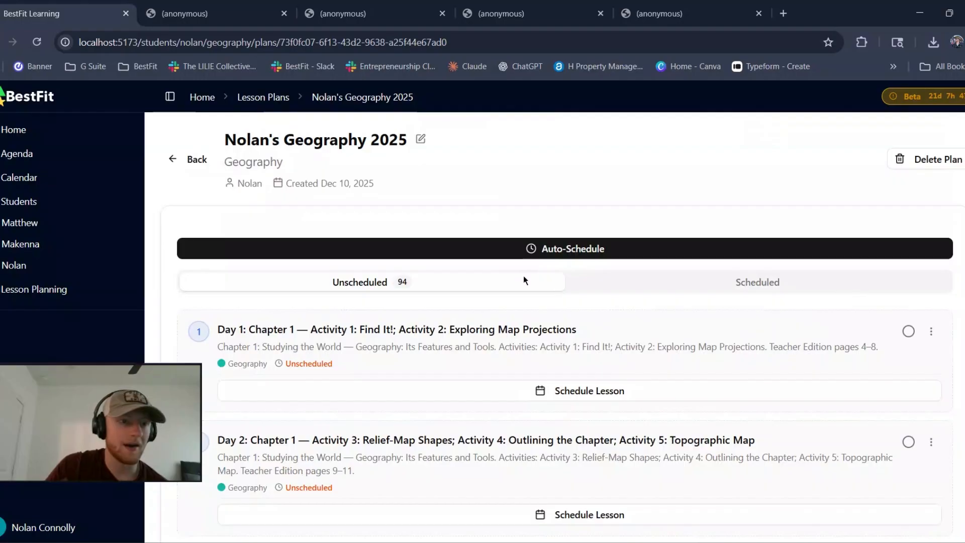
click(546, 249)
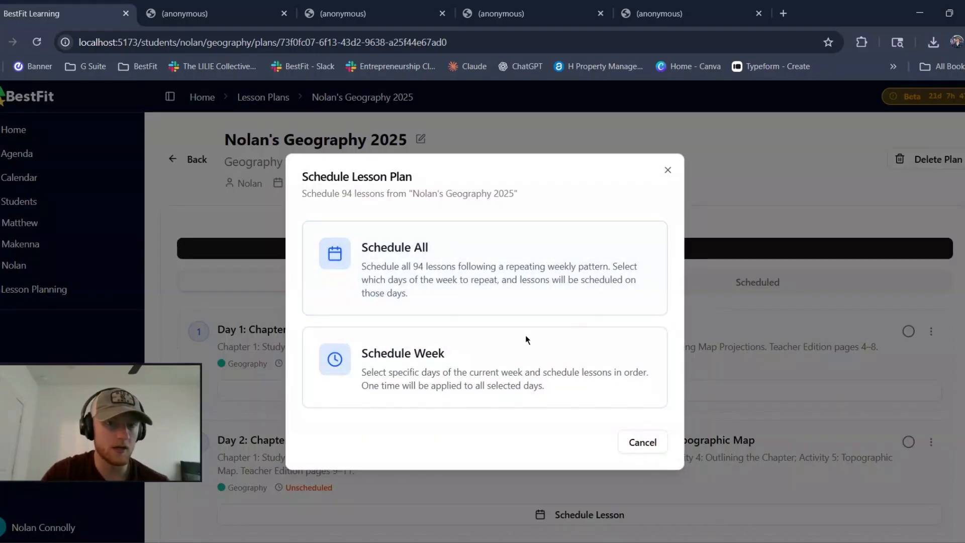
click(504, 348)
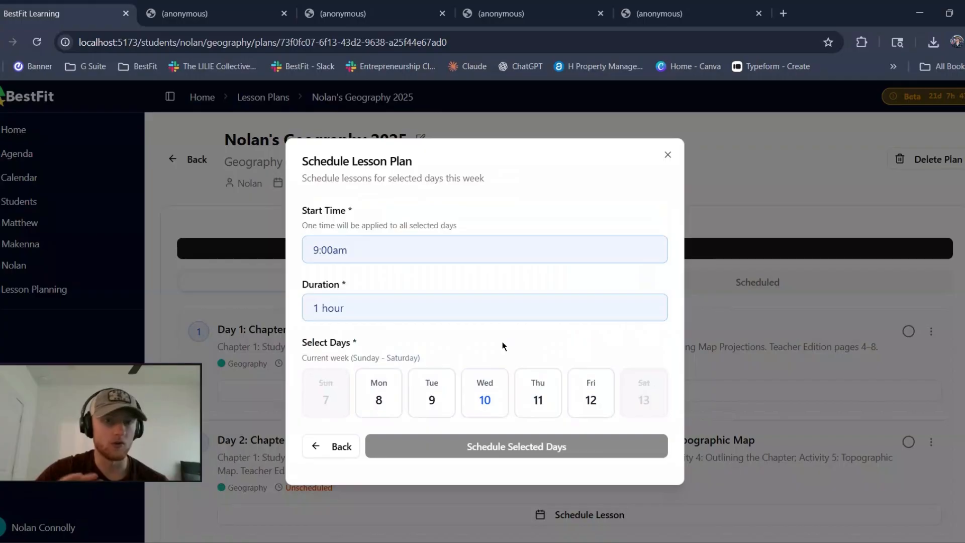
click(667, 154)
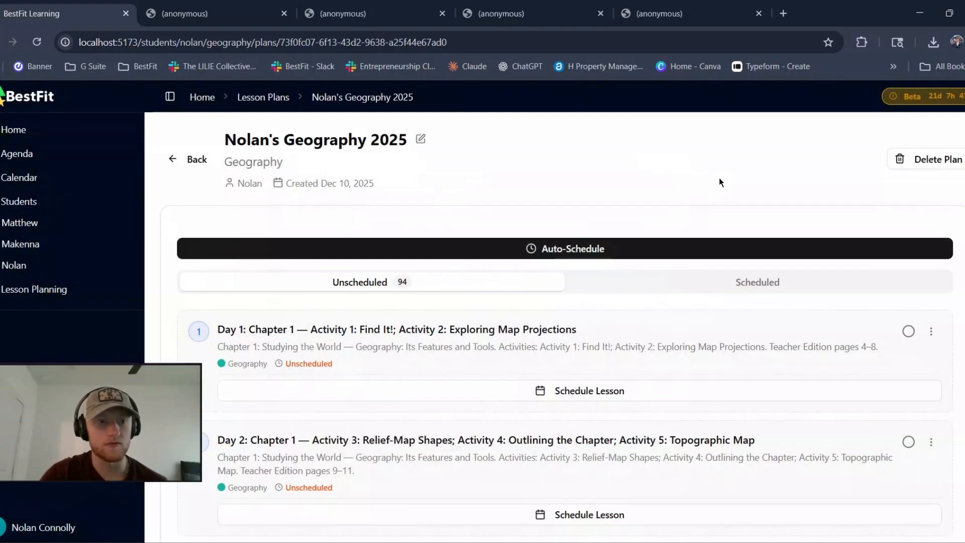